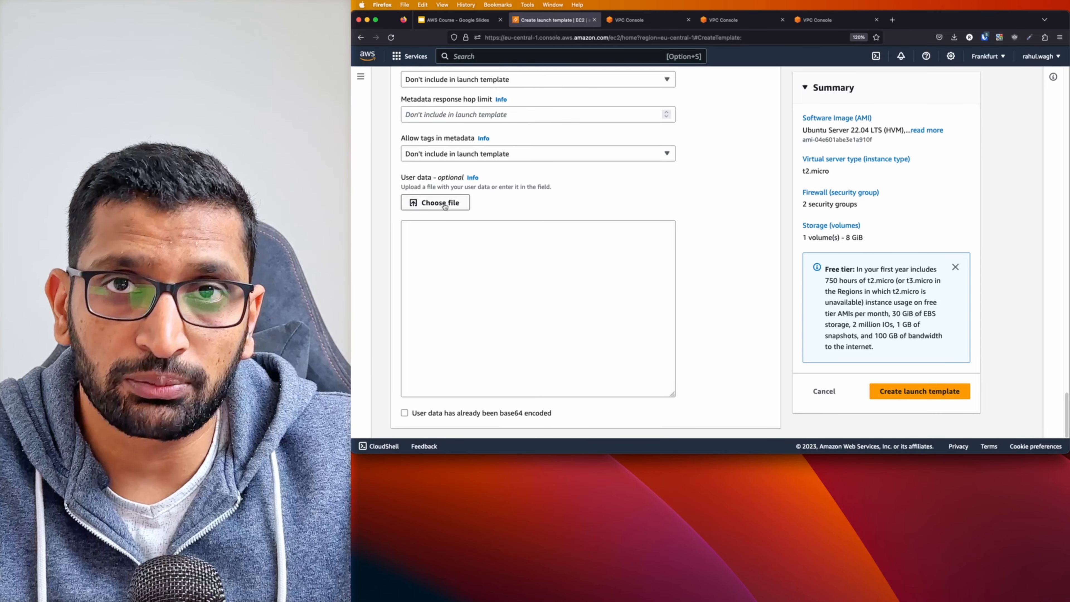
- Upload install-apache2.sh as the template's user data and review its Apache2 and Docker installation sections
{"action": "left_click", "coordinate": [443, 205]}
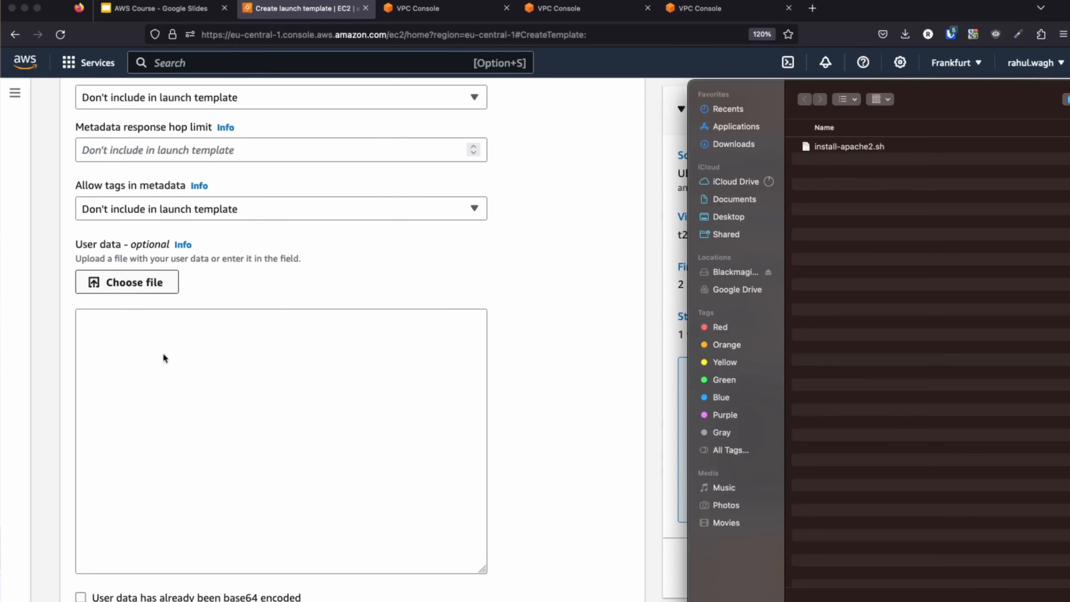
{"action": "left_click", "coordinate": [913, 112]}
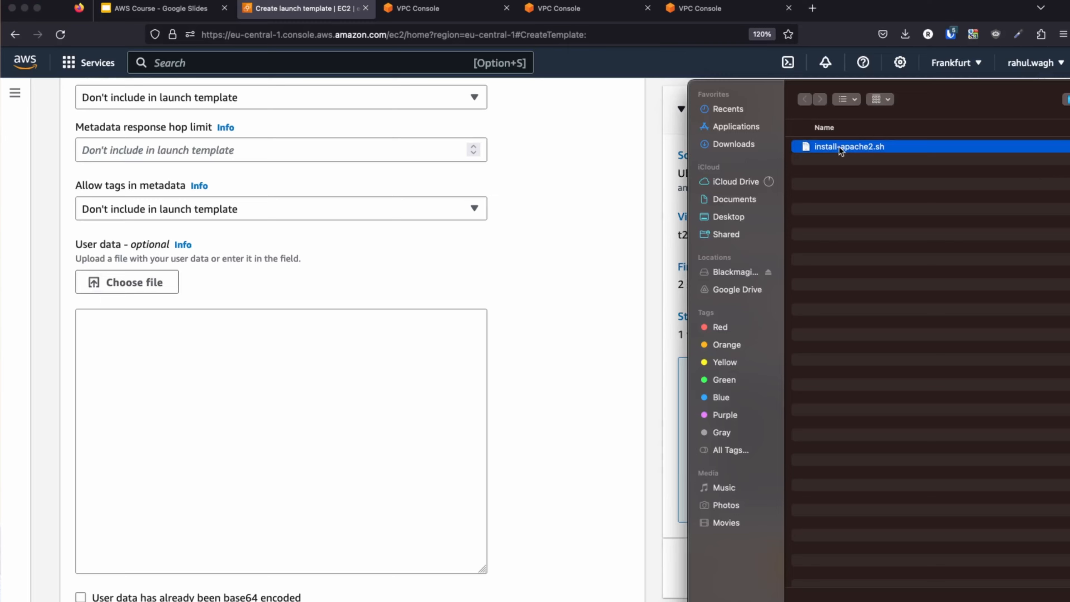
{"action": "double_click", "coordinate": [839, 146]}
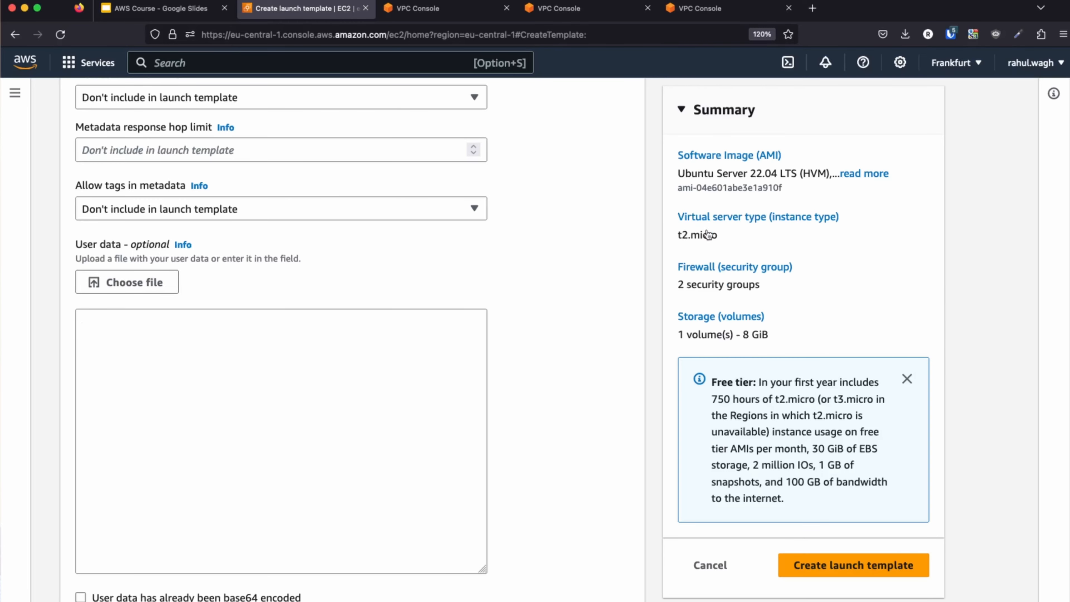
{"action": "scroll", "coordinate": [341, 384], "scroll_direction": "down", "scroll_amount": 1}
{"action": "left_click", "coordinate": [242, 417]}
{"action": "left_click_drag", "start_coordinate": [242, 417], "coordinate": [46, 337]}
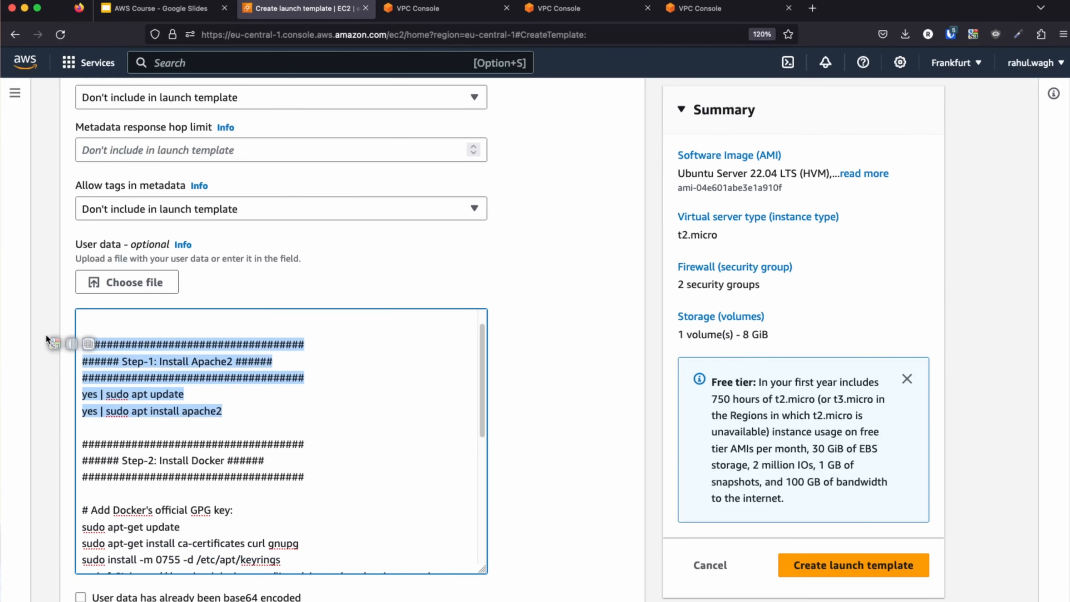
{"action": "scroll", "coordinate": [177, 426], "scroll_direction": "down", "scroll_amount": 2}
{"action": "left_click_drag", "start_coordinate": [88, 365], "coordinate": [274, 561]}
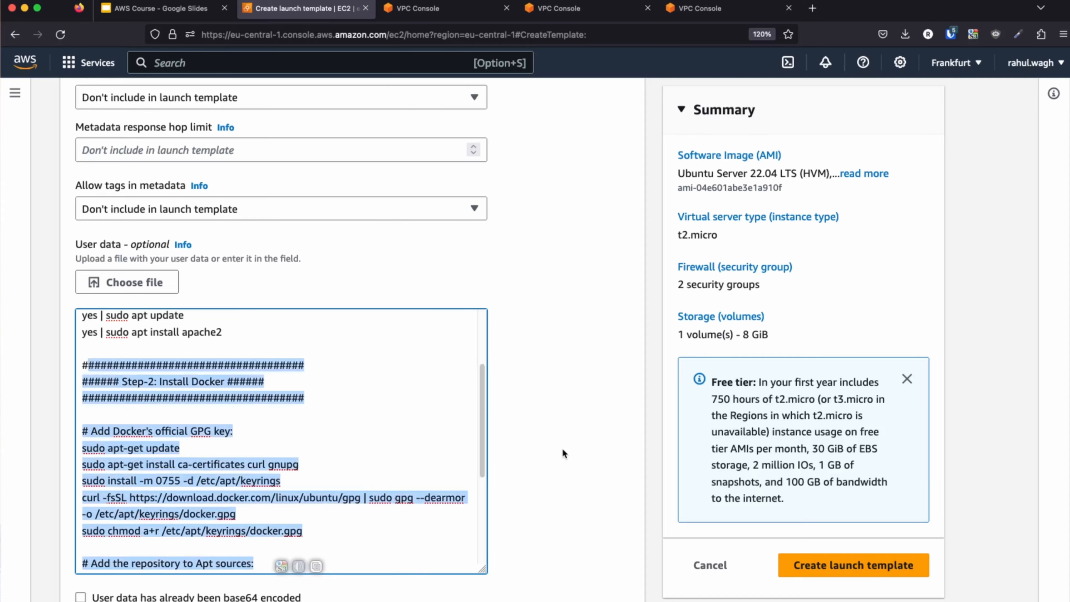
- Create the launch template ec2-instance-with-docker-apache2 and show its details from the launch templates list
{"action": "scroll", "coordinate": [591, 360], "scroll_direction": "up", "scroll_amount": 15}
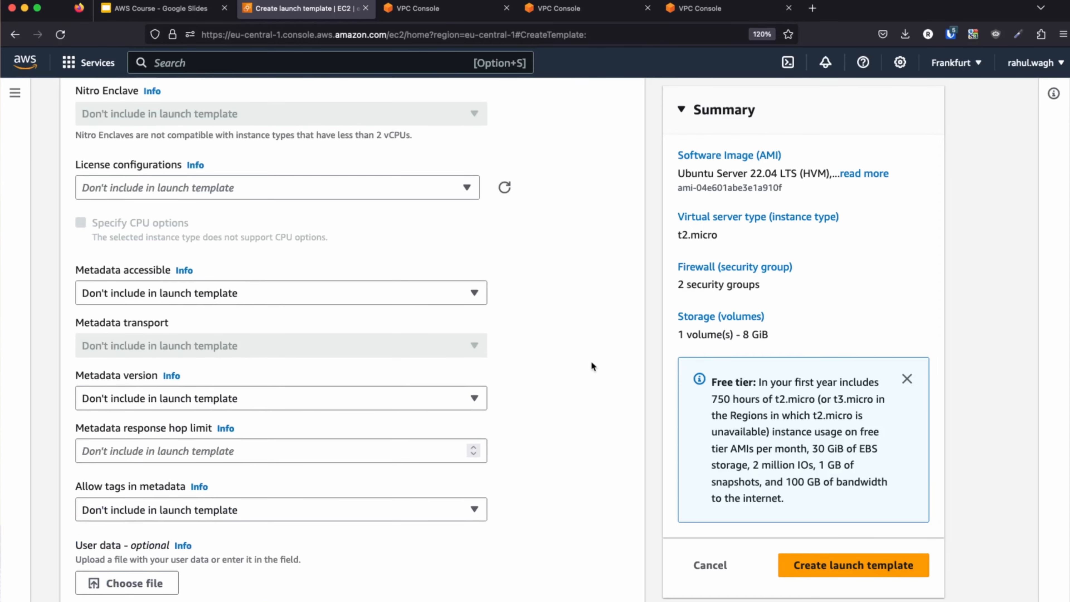
{"action": "scroll", "coordinate": [592, 363], "scroll_direction": "up", "scroll_amount": 20}
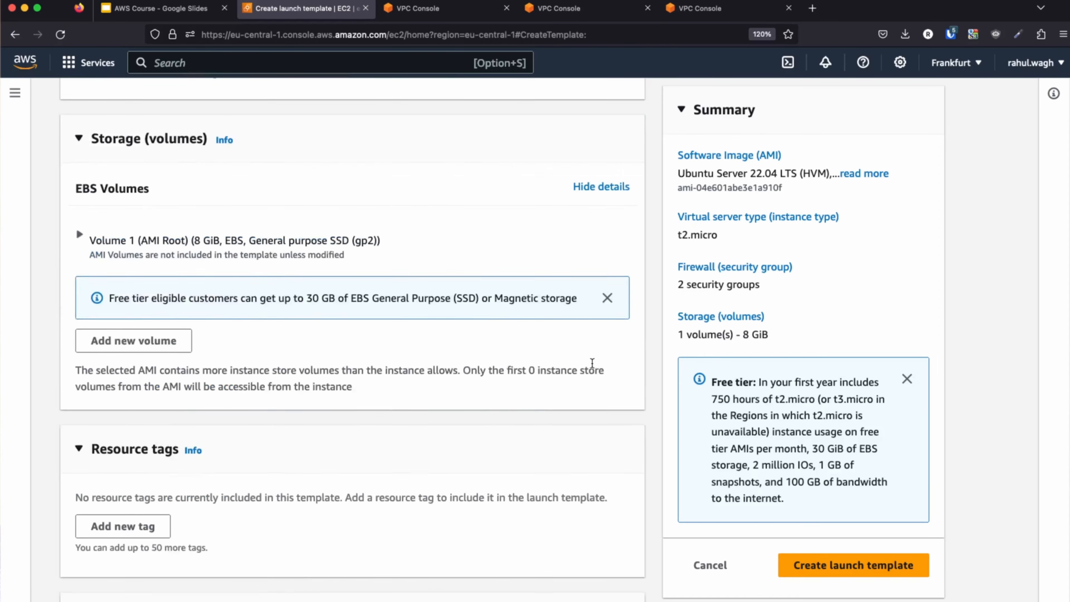
{"action": "scroll", "coordinate": [592, 363], "scroll_direction": "up", "scroll_amount": 8}
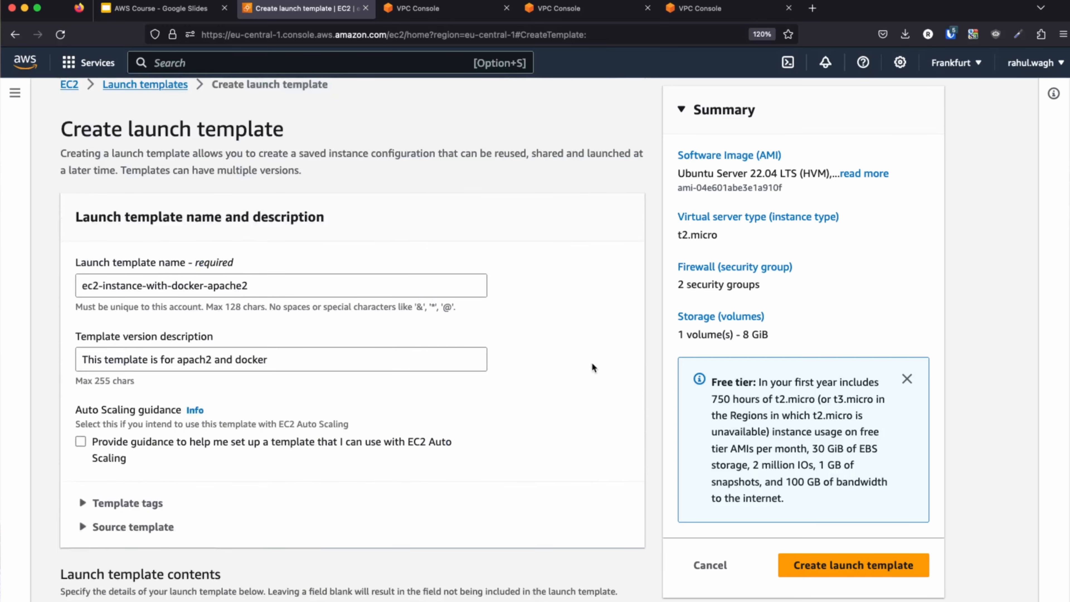
{"action": "left_click", "coordinate": [833, 565]}
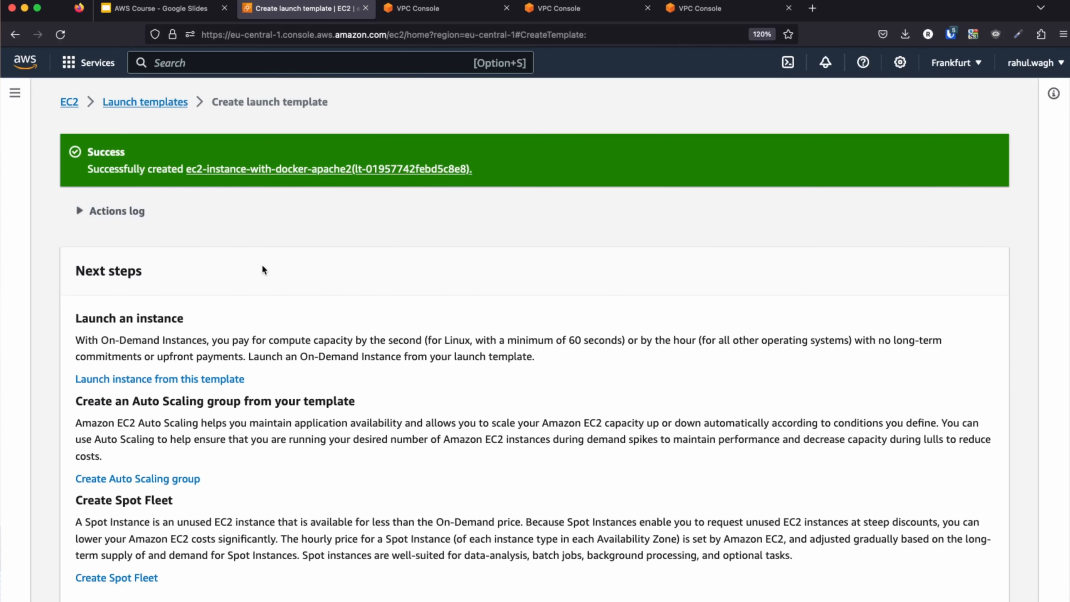
{"action": "left_click", "coordinate": [141, 103]}
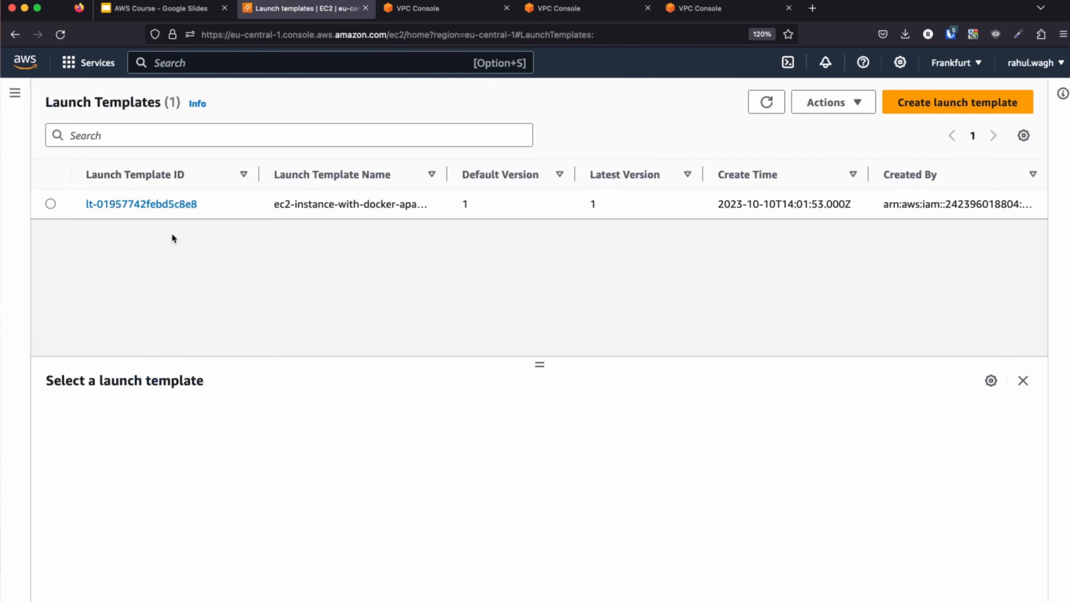
{"action": "left_click", "coordinate": [51, 203]}
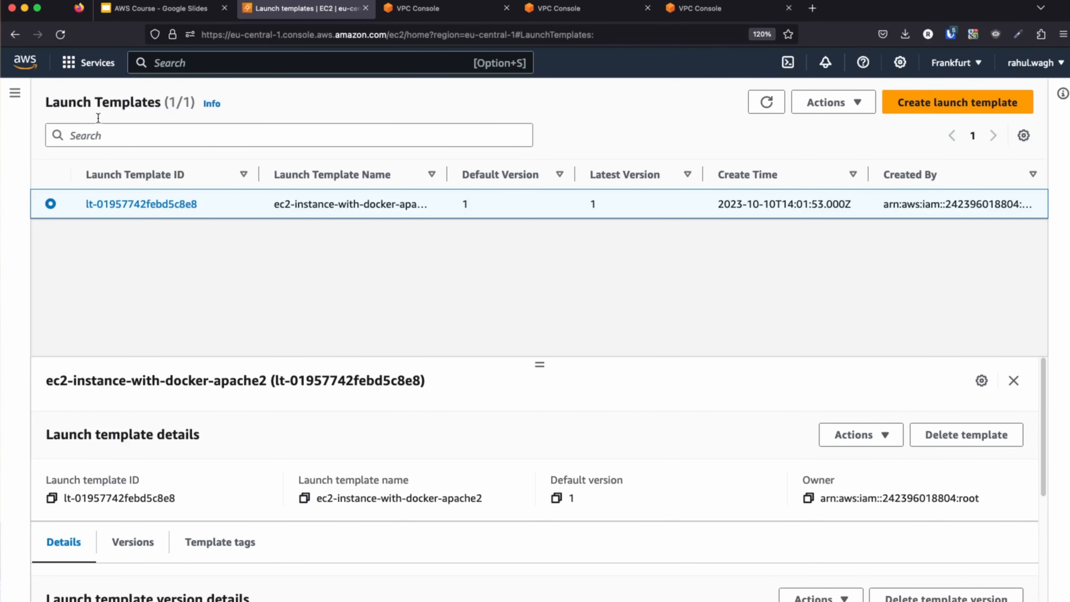
- From the EC2 Dashboard, start launching an instance from a template, with ec2-instance-with-docker-apache2 as the source template
{"action": "left_click", "coordinate": [15, 92]}
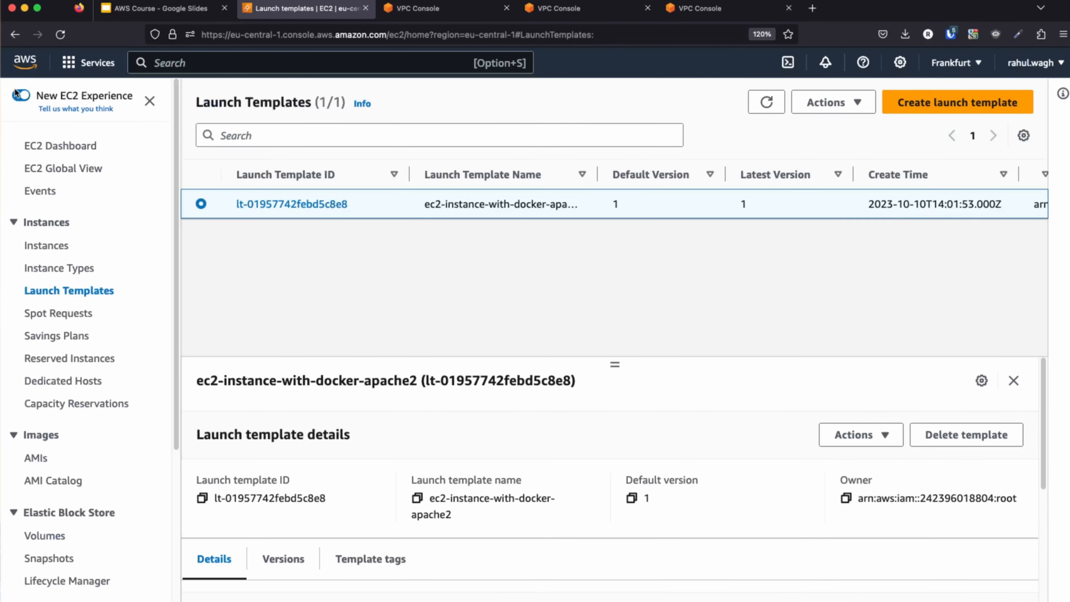
{"action": "left_click", "coordinate": [52, 146]}
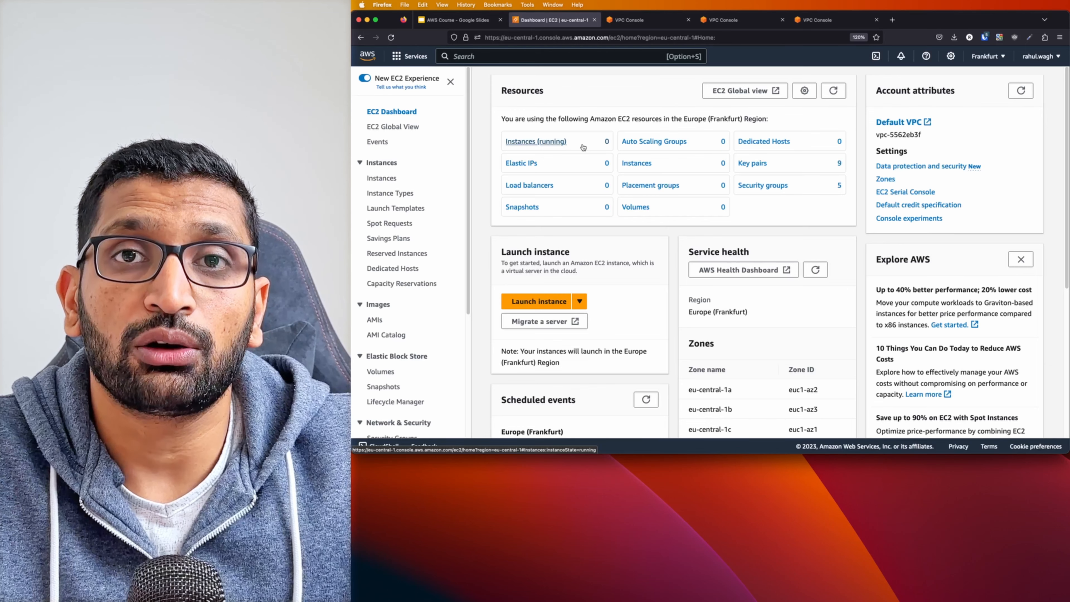
{"action": "scroll", "coordinate": [563, 186], "scroll_direction": "down", "scroll_amount": 5}
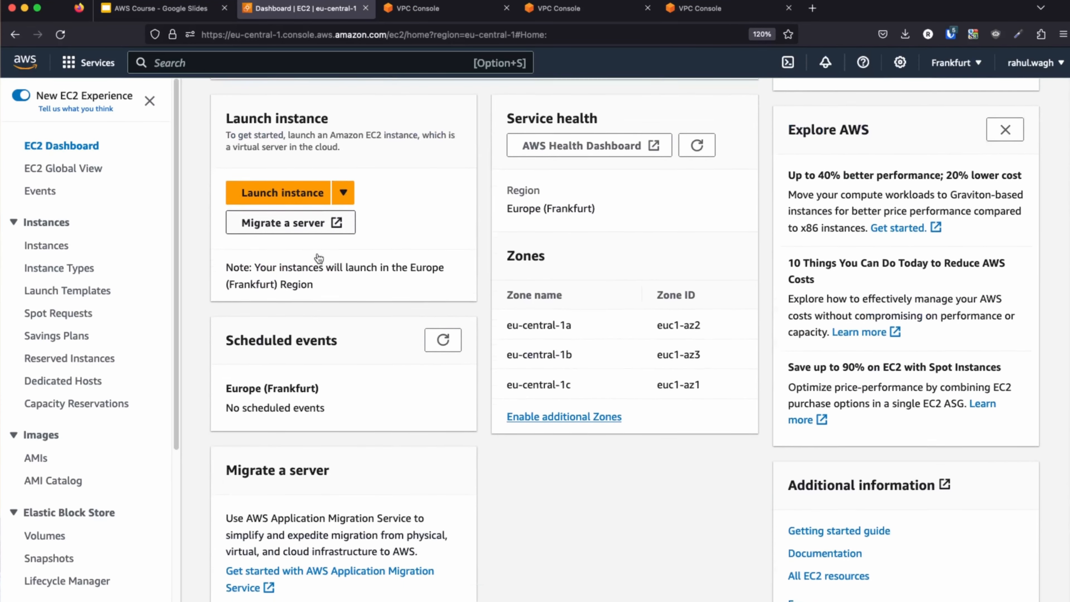
{"action": "scroll", "coordinate": [318, 258], "scroll_direction": "down", "scroll_amount": 1}
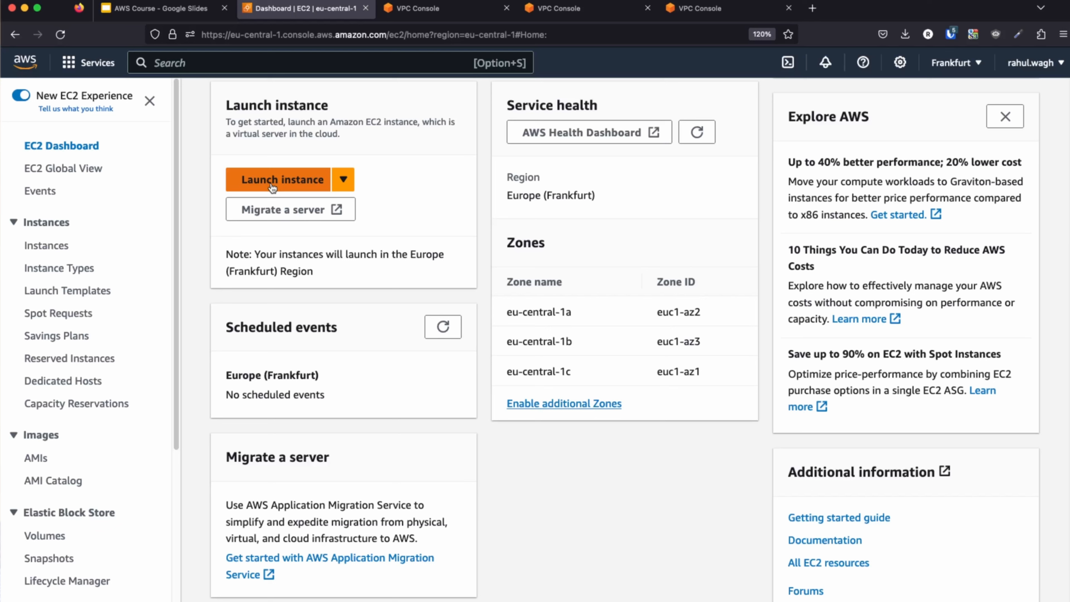
{"action": "left_click", "coordinate": [347, 182]}
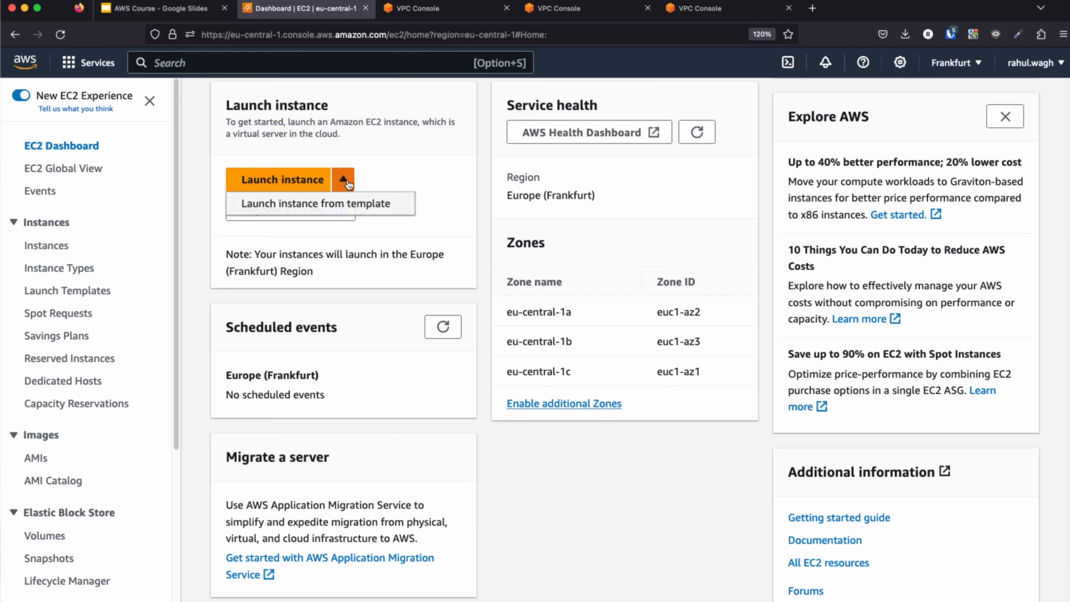
{"action": "left_click", "coordinate": [338, 207]}
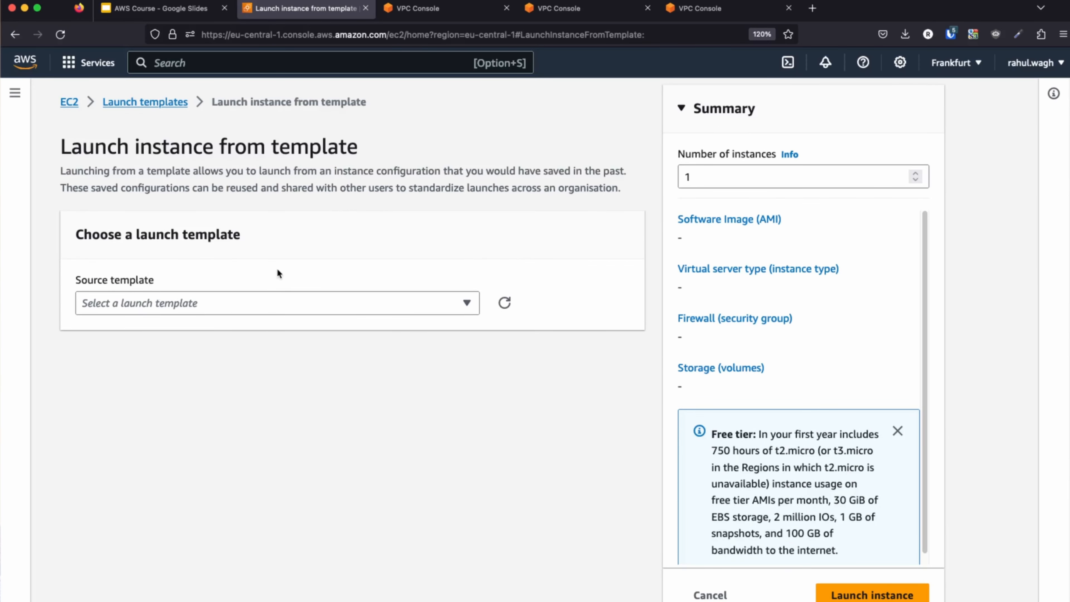
{"action": "left_click", "coordinate": [438, 307]}
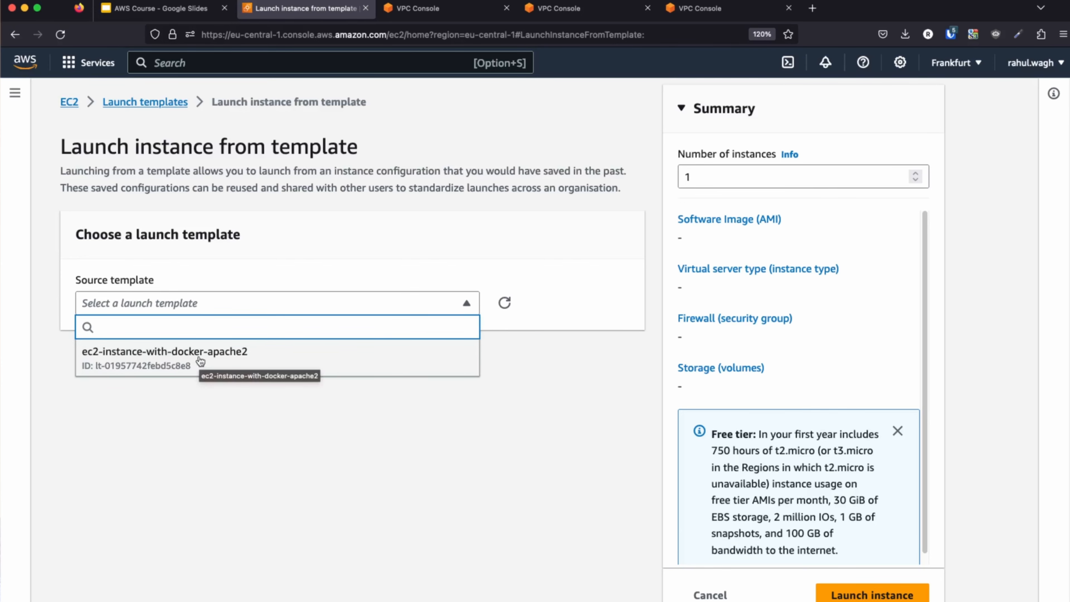
{"action": "left_click", "coordinate": [200, 361]}
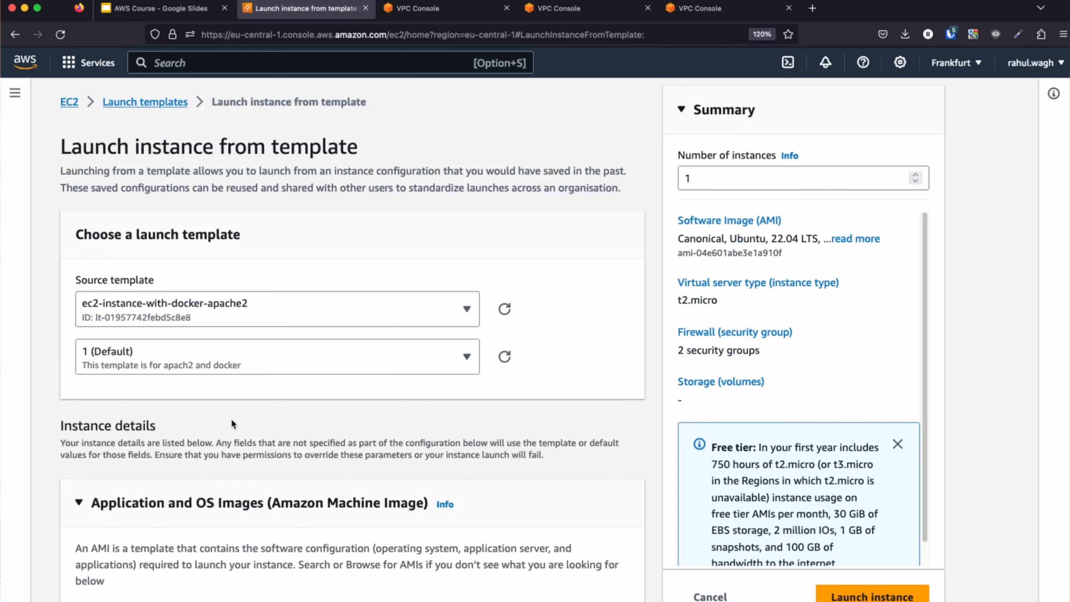
- Review the settings inherited from the template: AMI, key pair, security groups, storage and the Apache2 part of the user data script
{"action": "scroll", "coordinate": [231, 420], "scroll_direction": "down", "scroll_amount": 2}
{"action": "scroll", "coordinate": [232, 421], "scroll_direction": "down", "scroll_amount": 5}
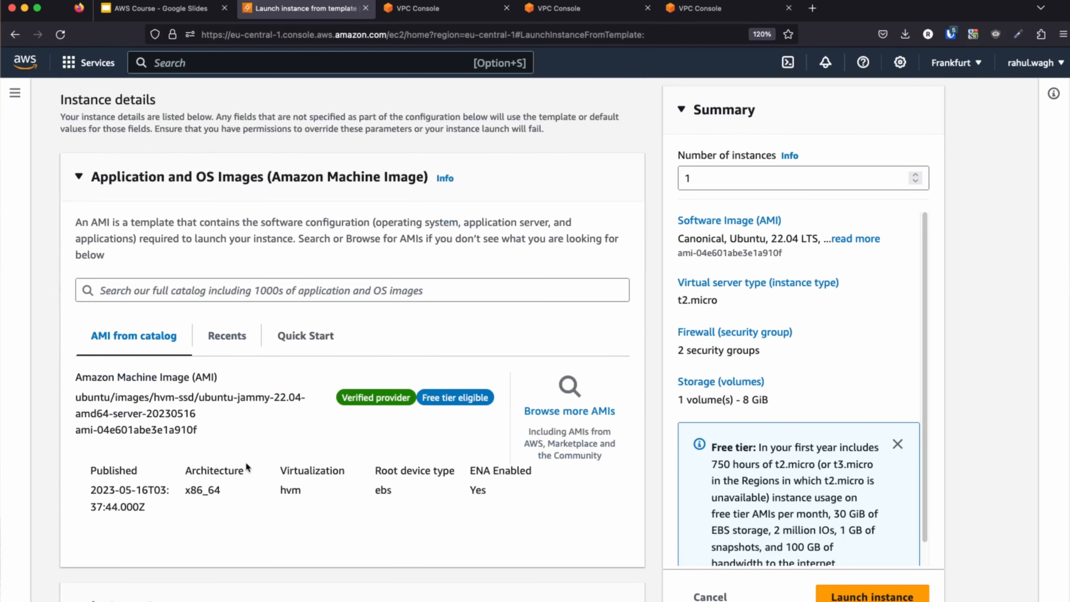
{"action": "scroll", "coordinate": [229, 432], "scroll_direction": "down", "scroll_amount": 10}
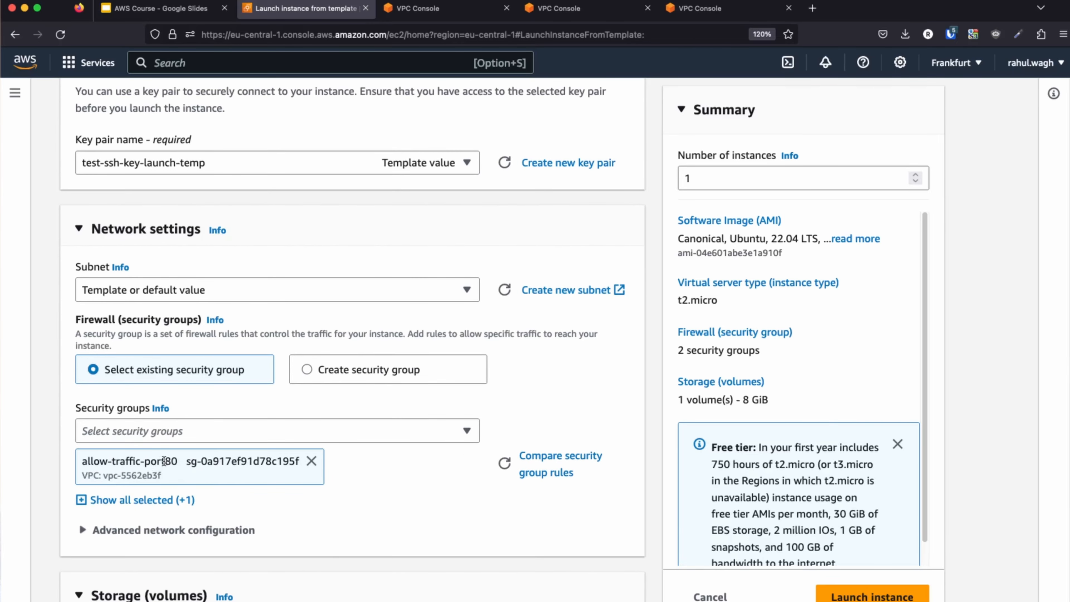
{"action": "scroll", "coordinate": [356, 477], "scroll_direction": "down", "scroll_amount": 5}
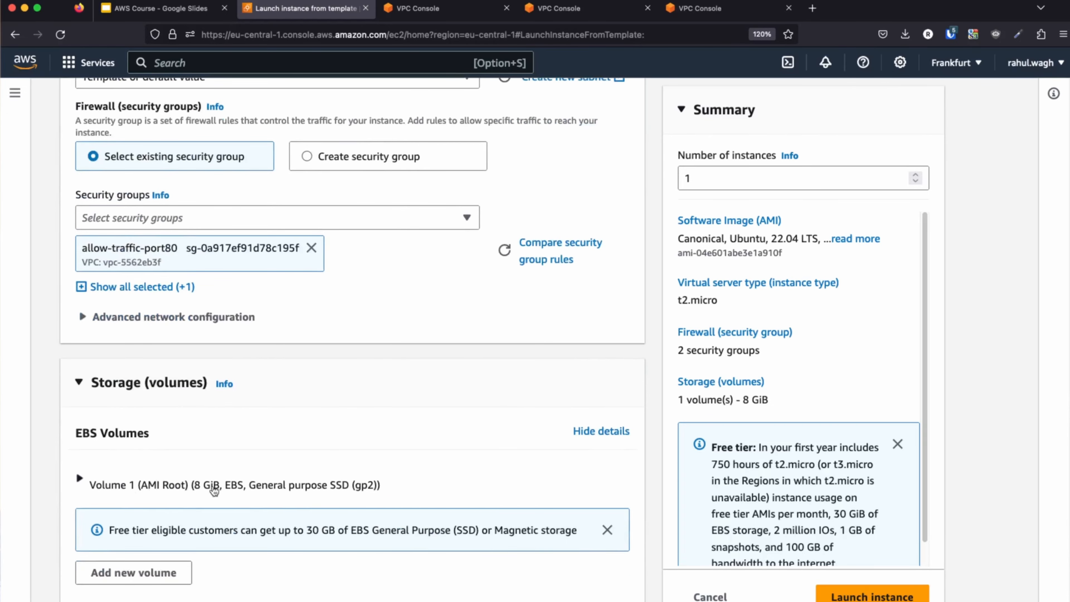
{"action": "scroll", "coordinate": [230, 483], "scroll_direction": "down", "scroll_amount": 5}
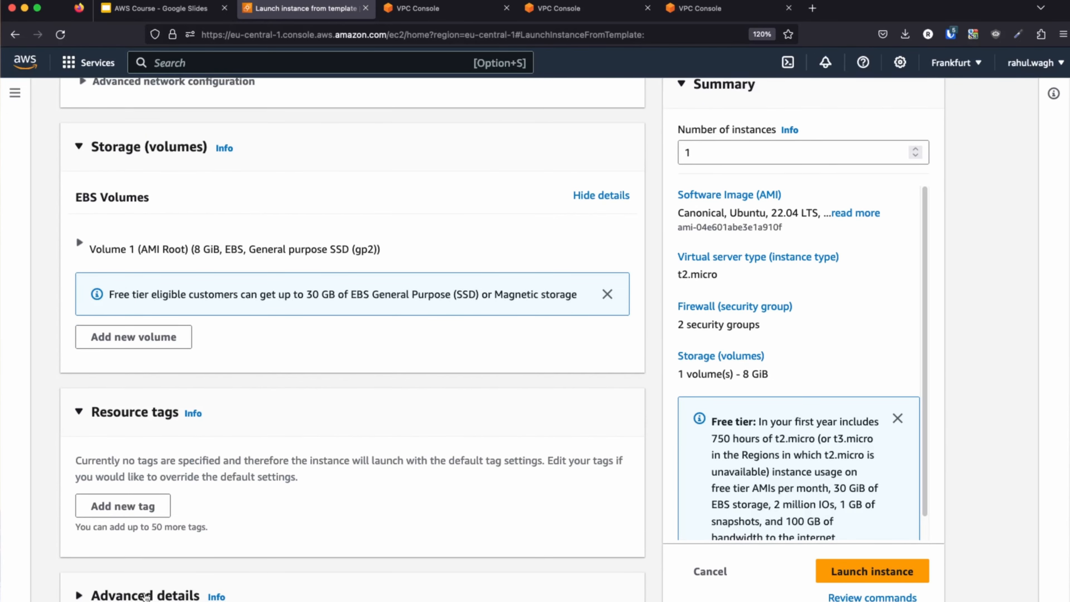
{"action": "scroll", "coordinate": [246, 529], "scroll_direction": "down", "scroll_amount": 17}
{"action": "scroll", "coordinate": [277, 507], "scroll_direction": "down", "scroll_amount": 20}
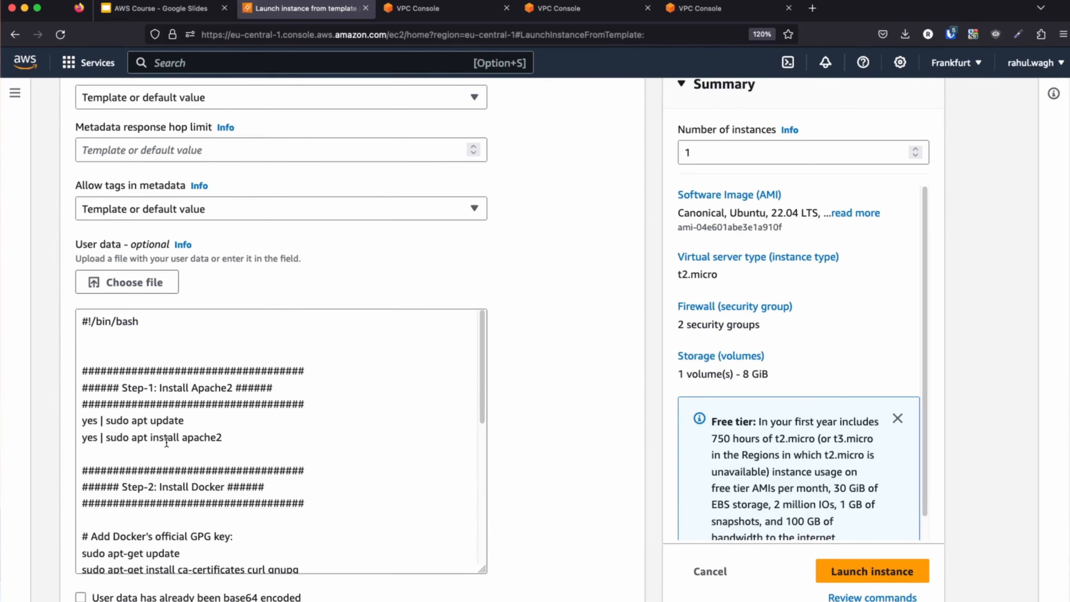
{"action": "left_click_drag", "start_coordinate": [261, 445], "coordinate": [61, 373]}
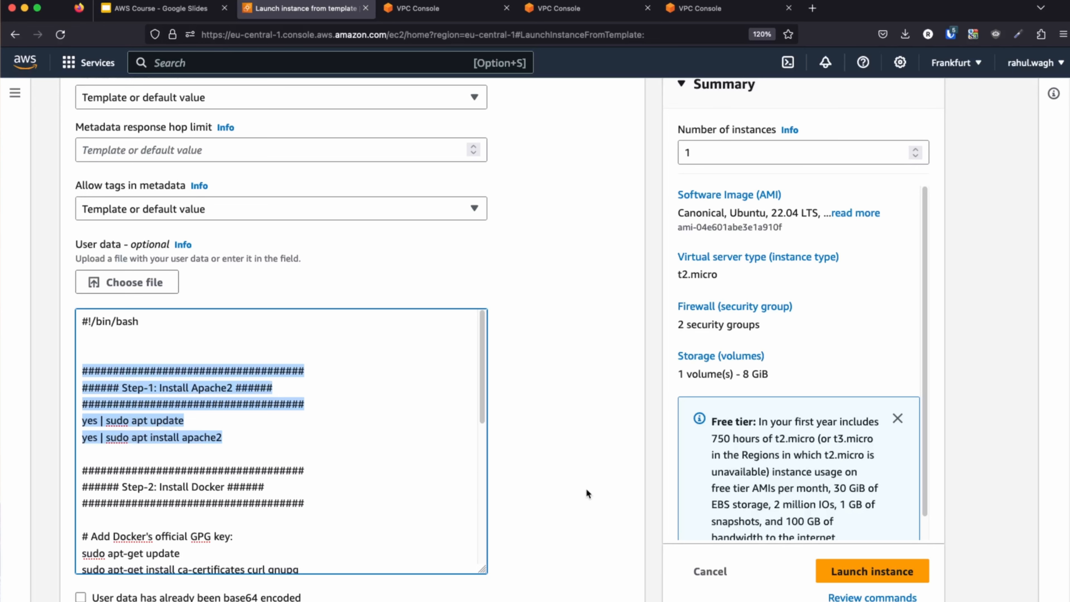
- Launch the instance from the template and list the region's instances without the running-state filter
{"action": "left_click", "coordinate": [856, 579]}
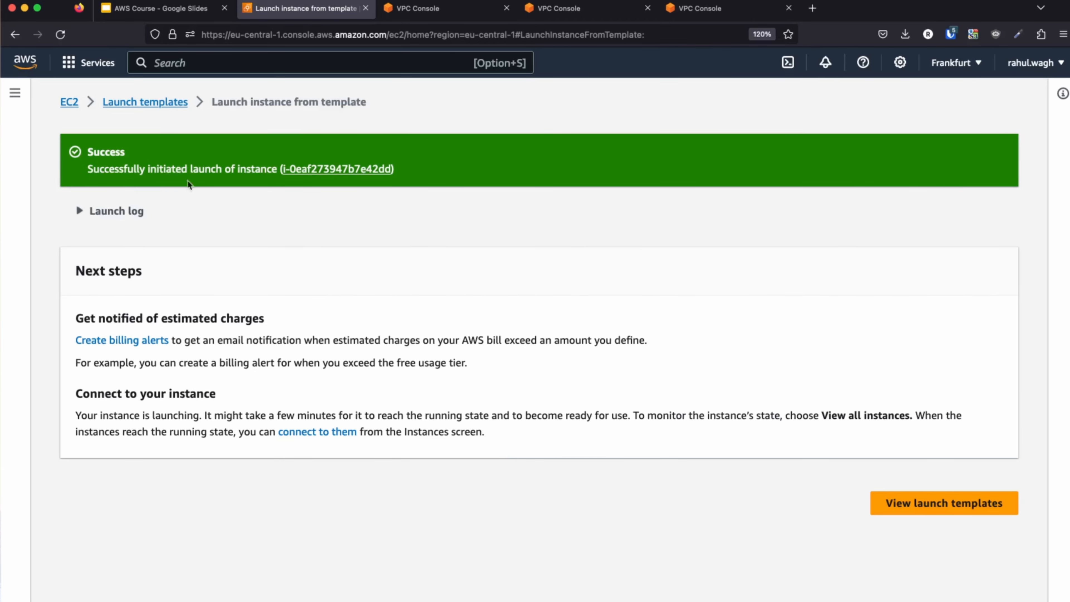
{"action": "left_click", "coordinate": [68, 103]}
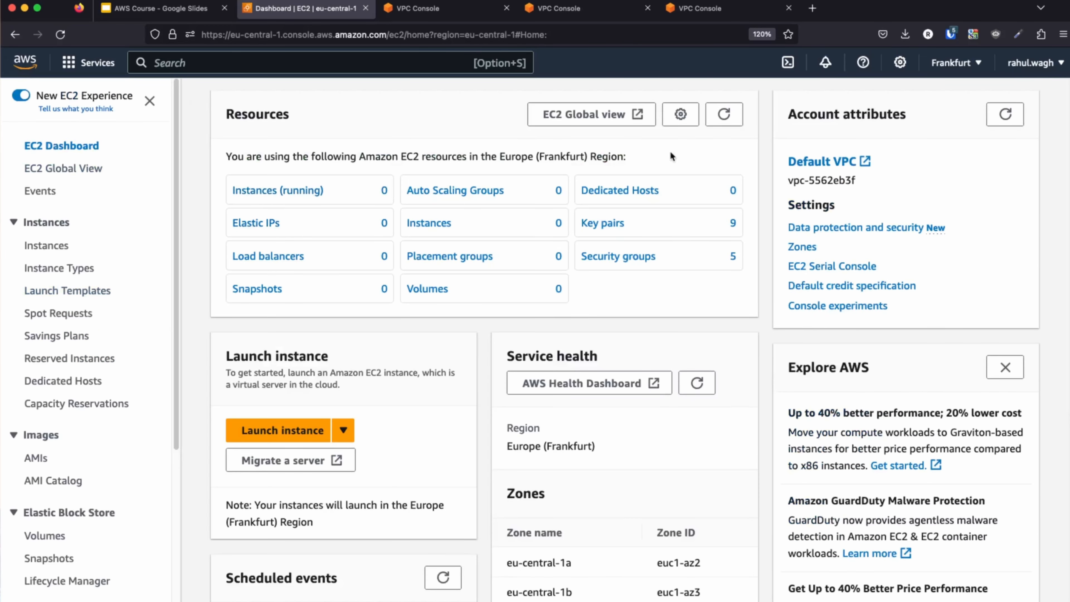
{"action": "left_click", "coordinate": [722, 119]}
{"action": "left_click", "coordinate": [290, 194]}
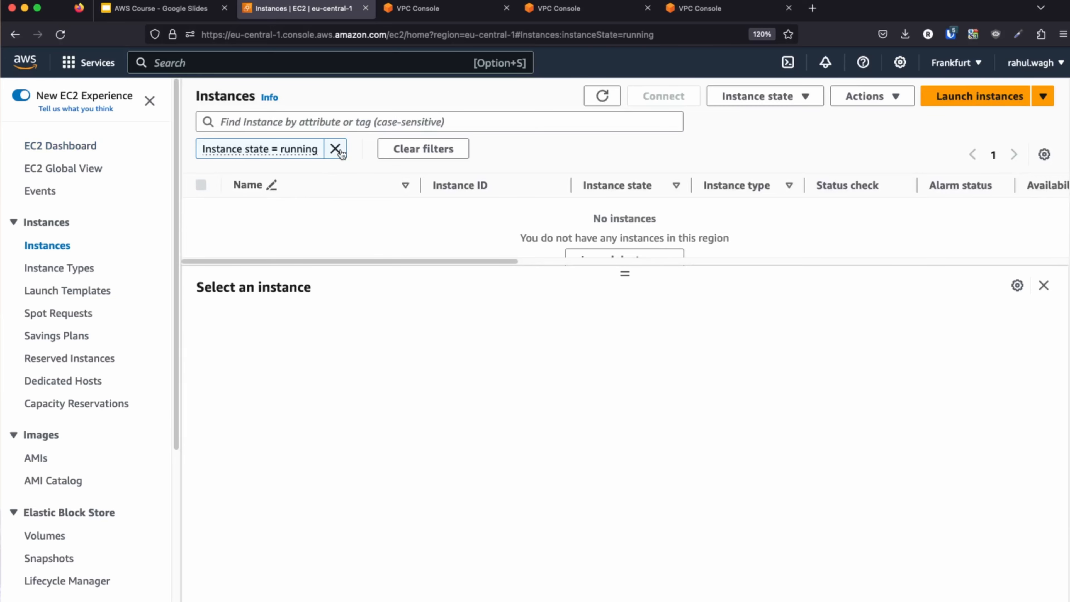
{"action": "left_click", "coordinate": [336, 149]}
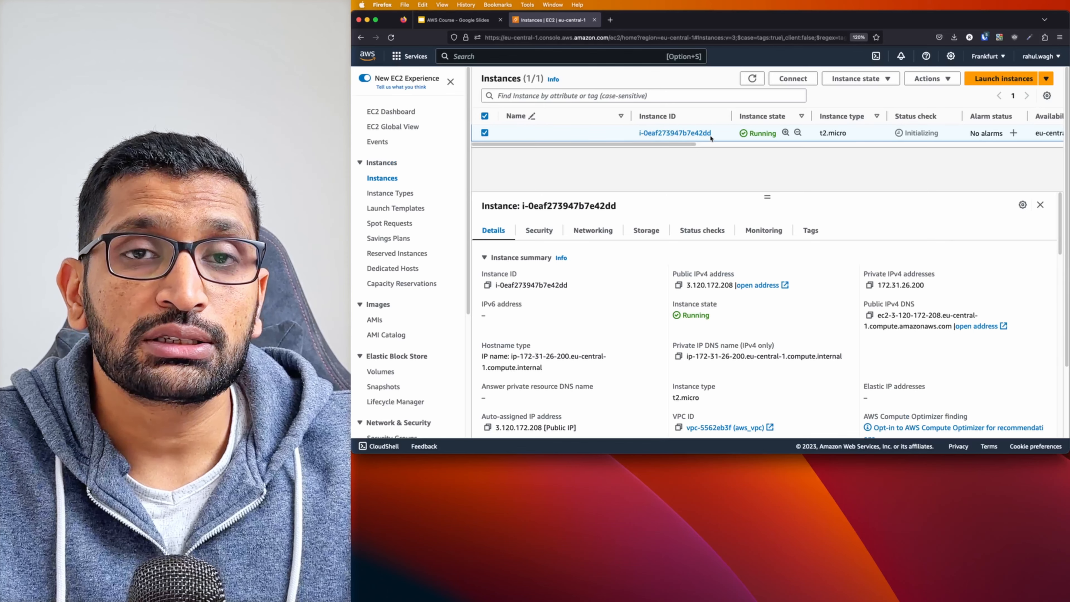
- Check the new instance's state in the list and open its instance summary
{"action": "double_click", "coordinate": [768, 133]}
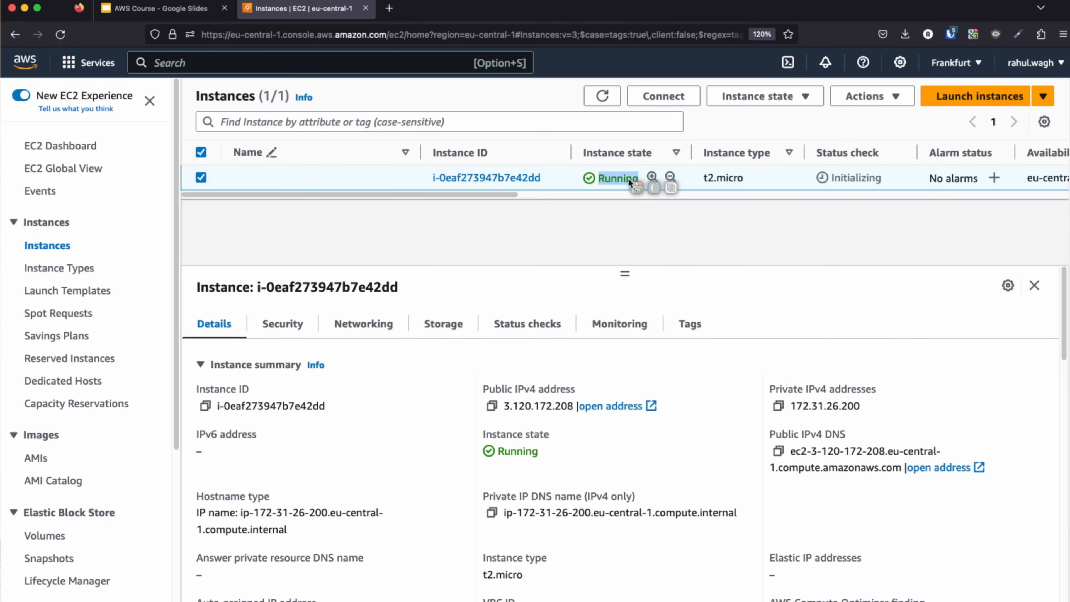
{"action": "left_click", "coordinate": [594, 224]}
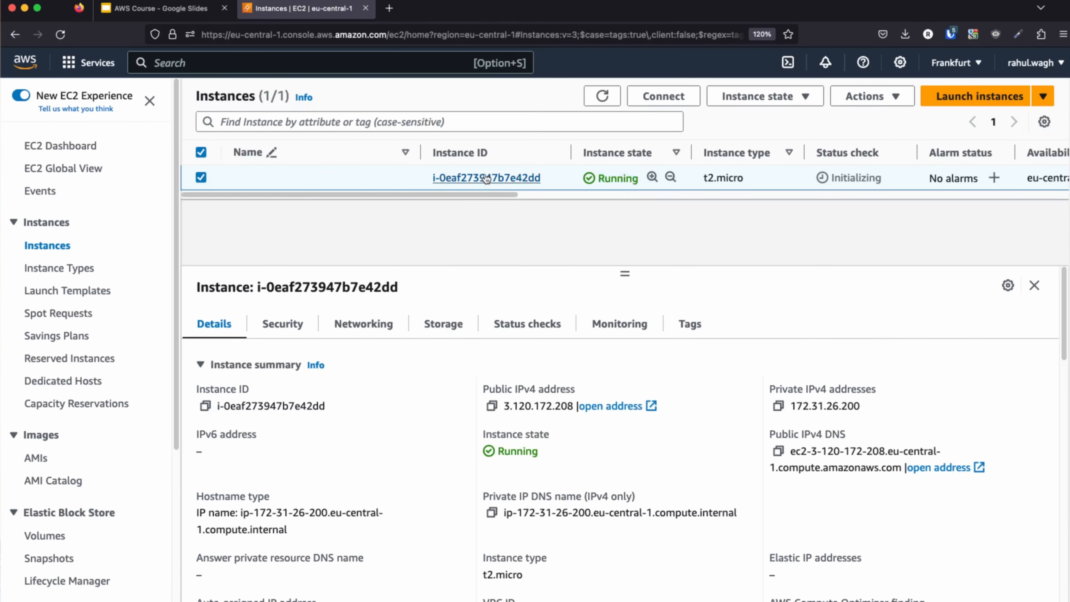
{"action": "left_click", "coordinate": [485, 178]}
{"action": "scroll", "coordinate": [471, 255], "scroll_direction": "down", "scroll_amount": 1}
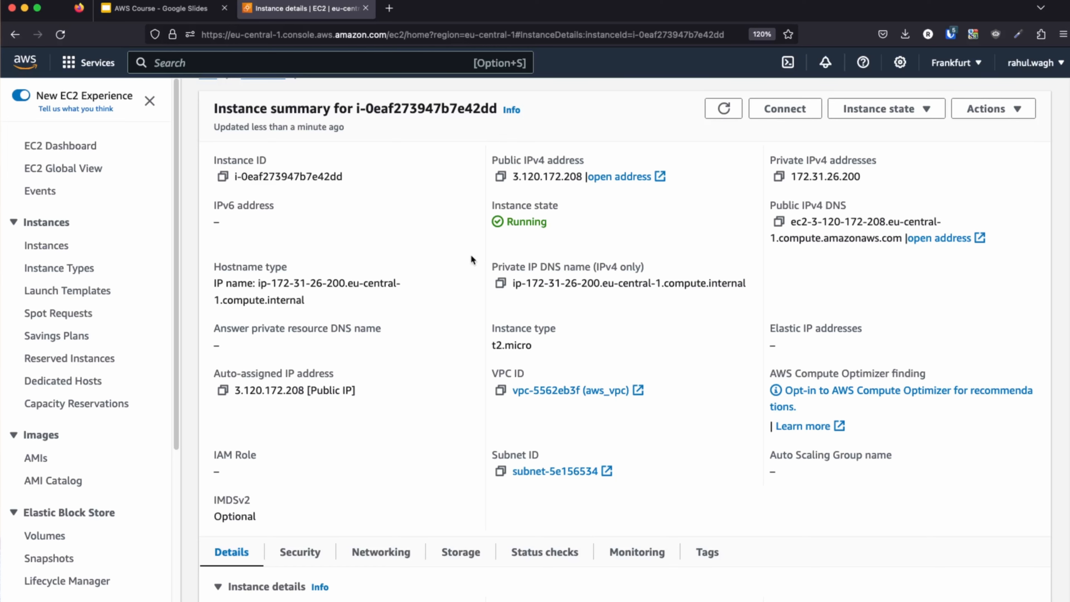
- Copy the instance's public IPv4 address and load it in a new browser tab
{"action": "left_click", "coordinate": [501, 177]}
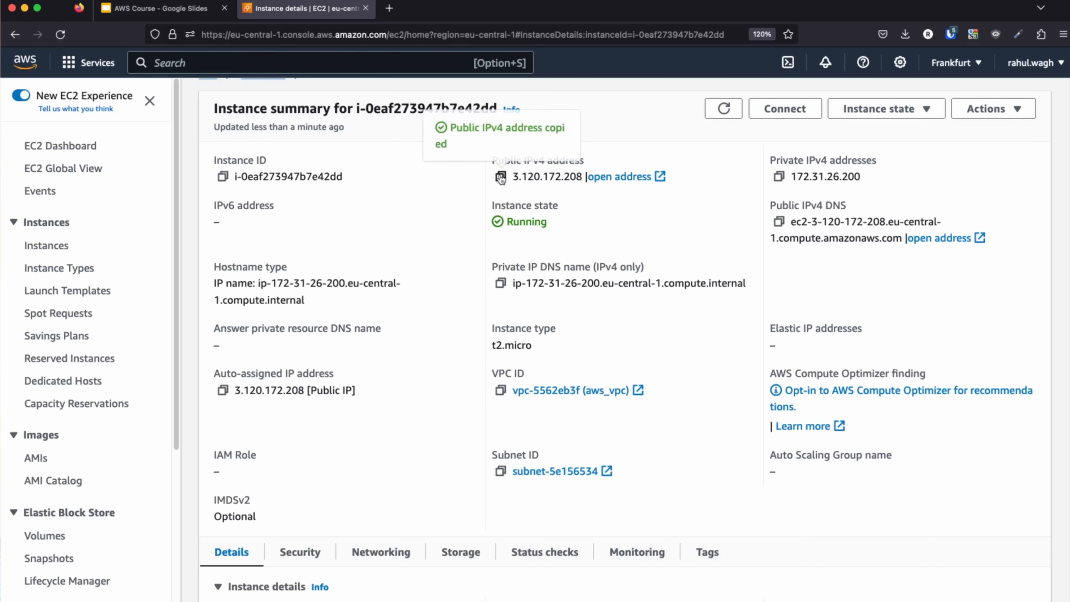
{"action": "left_click", "coordinate": [388, 8]}
{"action": "key", "text": "super+v"}
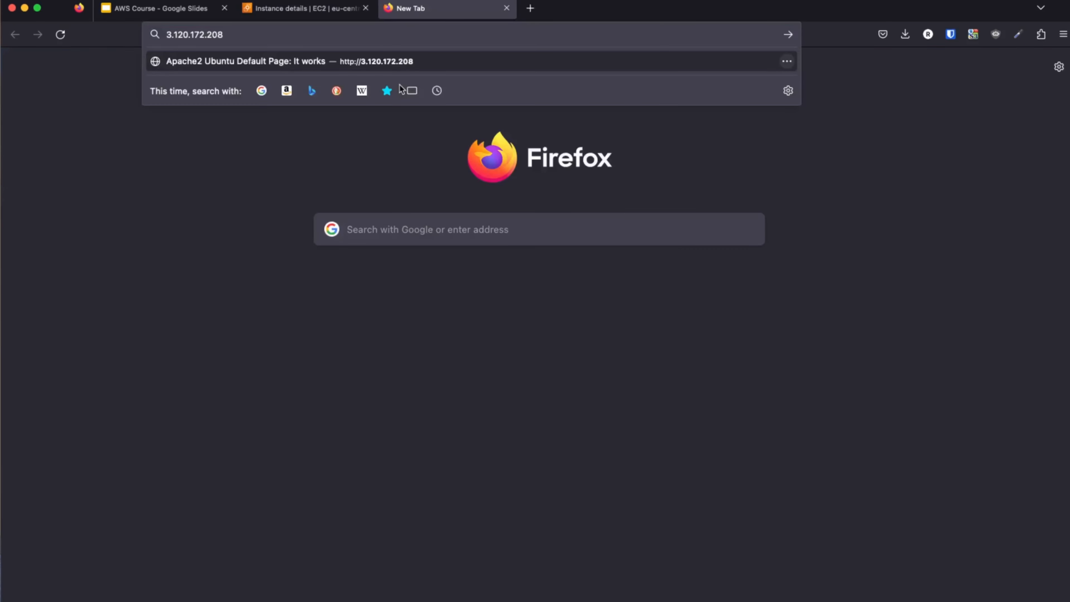
{"action": "key", "text": "Return"}
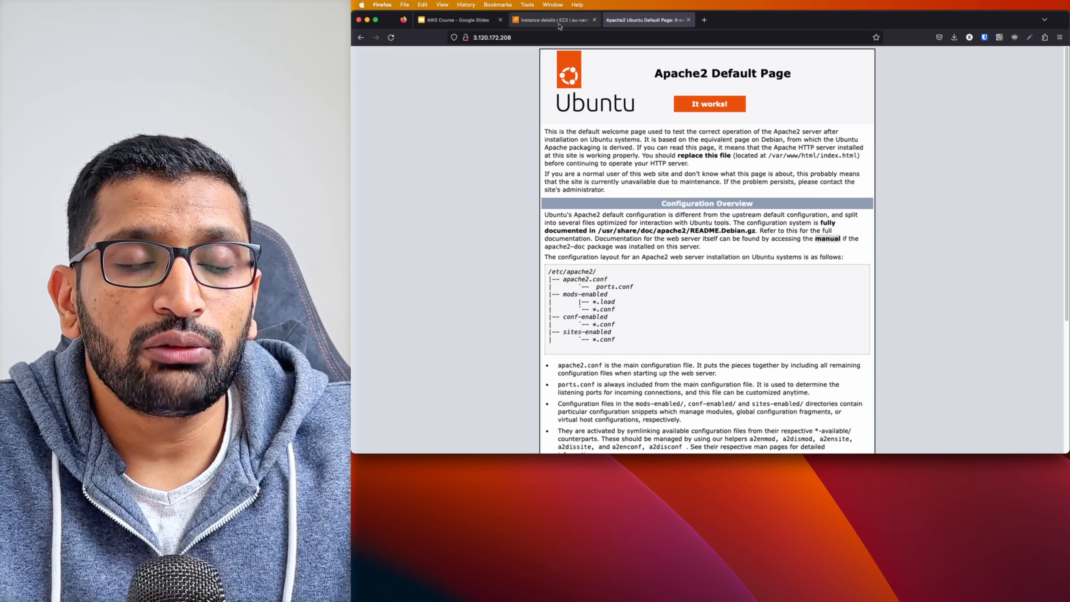
- Close the Apache2 page, open the instance's SSH client connection instructions and highlight the chmod 400 command for the key file
{"action": "key", "text": "super+w"}
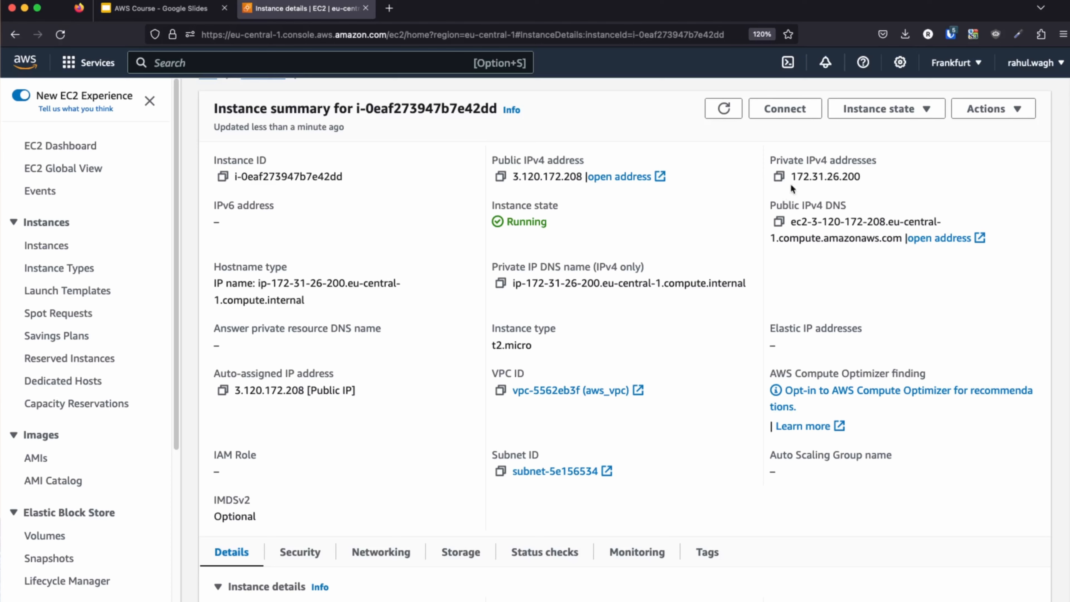
{"action": "left_click", "coordinate": [785, 108]}
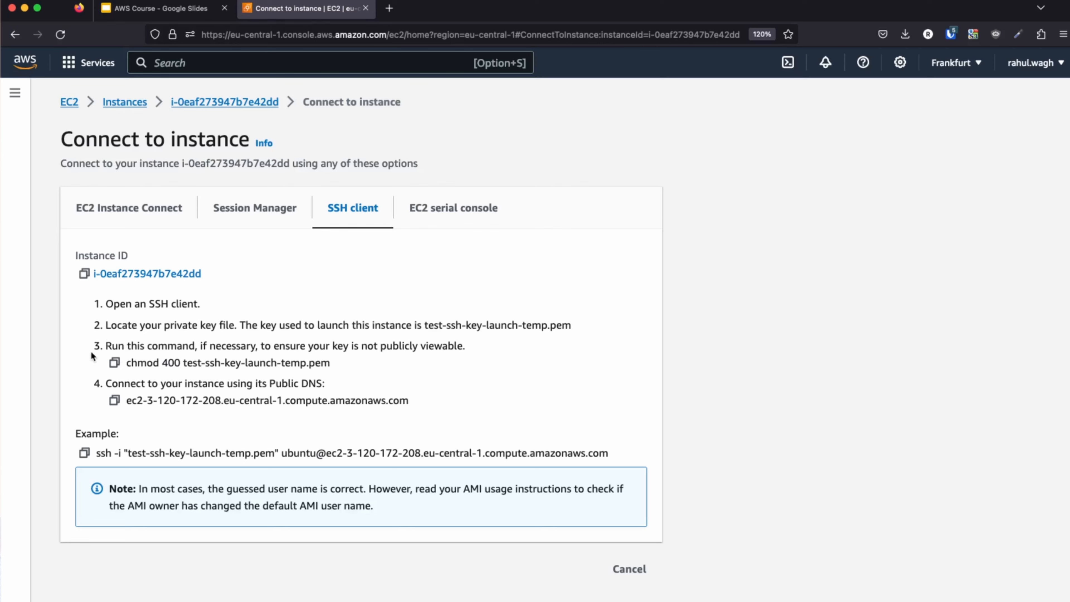
{"action": "left_click_drag", "start_coordinate": [132, 363], "coordinate": [327, 367]}
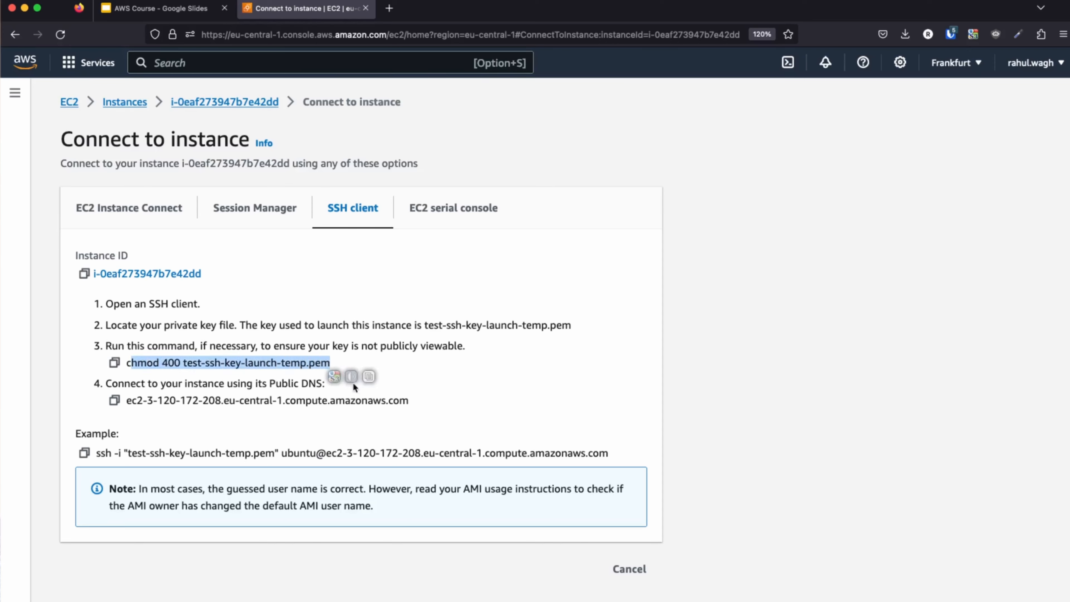
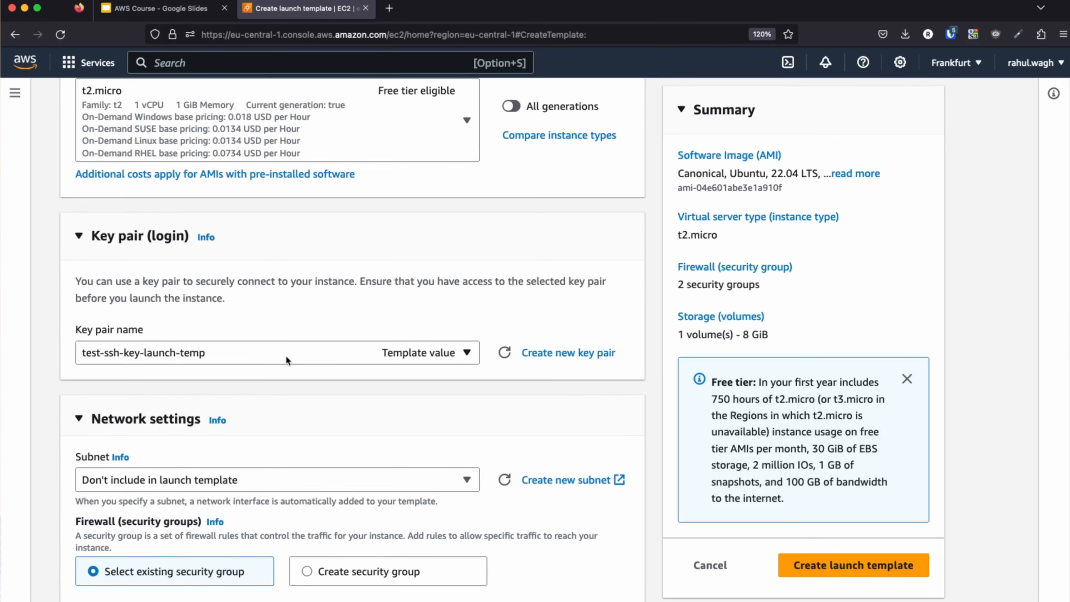
- In the new template's advanced details, replace the user data with a bash script that only runs apt update and installs apache2
{"action": "scroll", "coordinate": [260, 364], "scroll_direction": "down", "scroll_amount": 5}
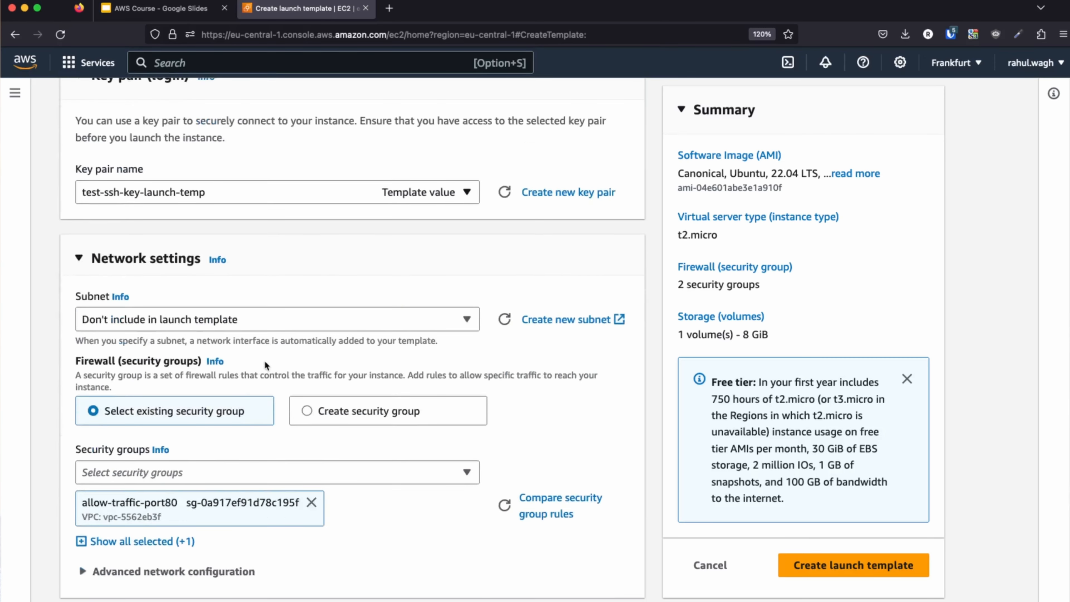
{"action": "scroll", "coordinate": [252, 387], "scroll_direction": "down", "scroll_amount": 4}
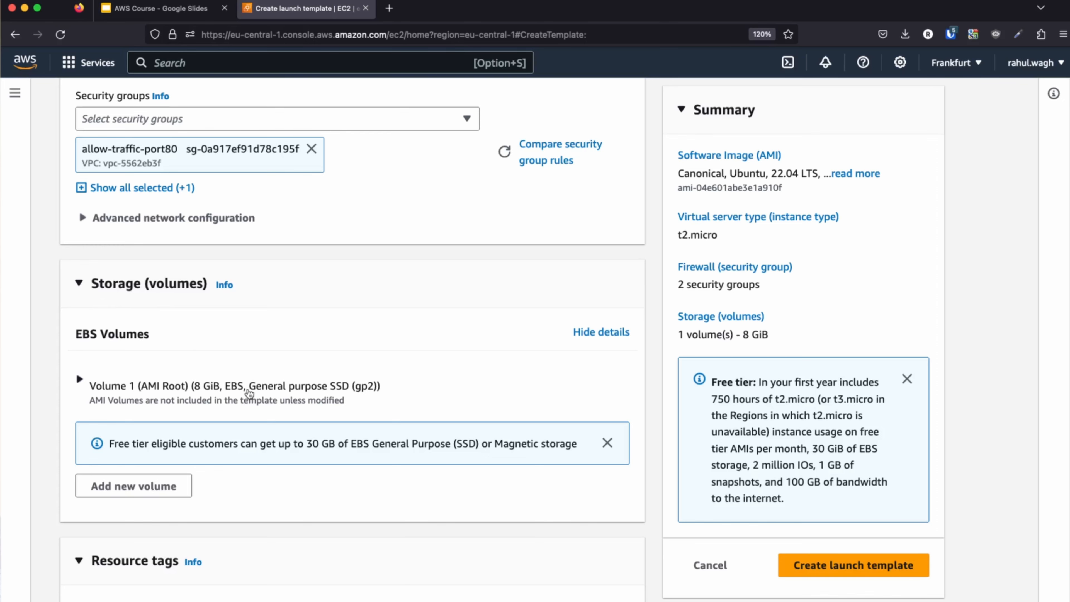
{"action": "scroll", "coordinate": [248, 392], "scroll_direction": "down", "scroll_amount": 2}
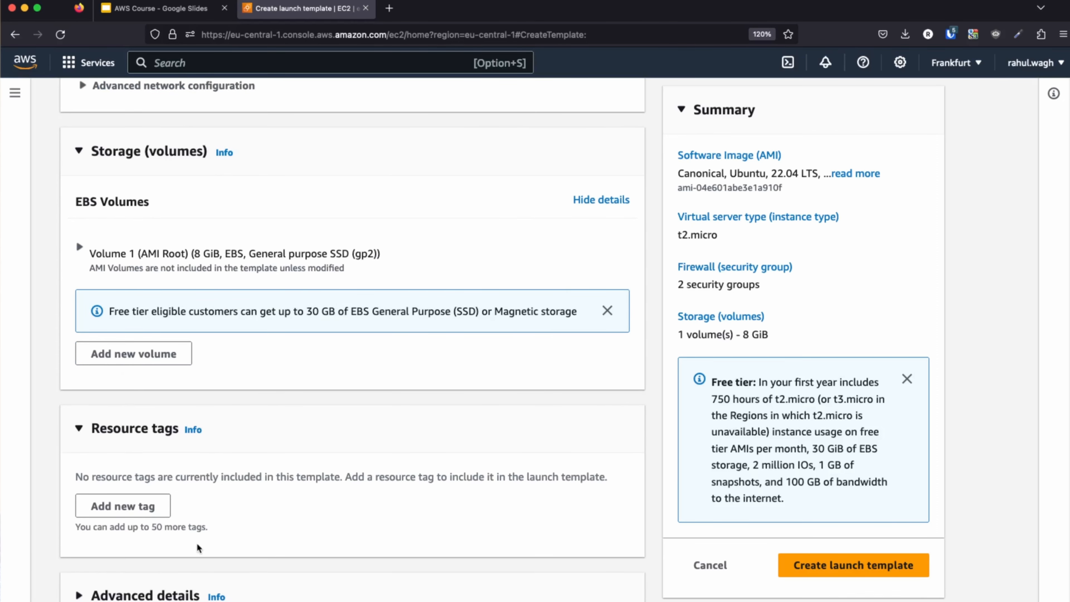
{"action": "left_click", "coordinate": [140, 596]}
{"action": "scroll", "coordinate": [288, 522], "scroll_direction": "down", "scroll_amount": 20}
{"action": "scroll", "coordinate": [289, 523], "scroll_direction": "down", "scroll_amount": 5}
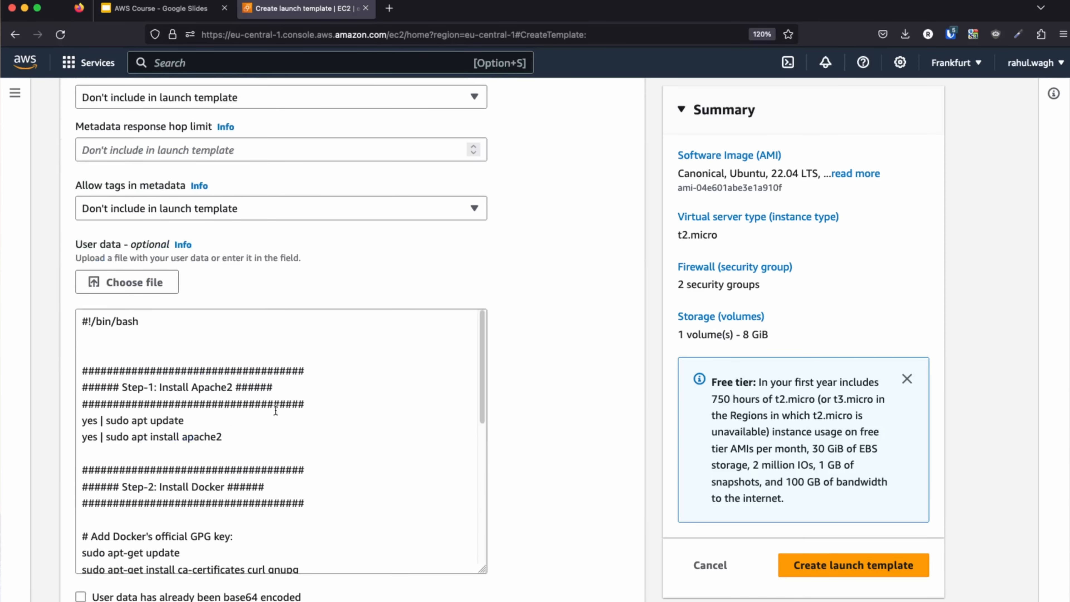
{"action": "scroll", "coordinate": [275, 411], "scroll_direction": "down", "scroll_amount": 3}
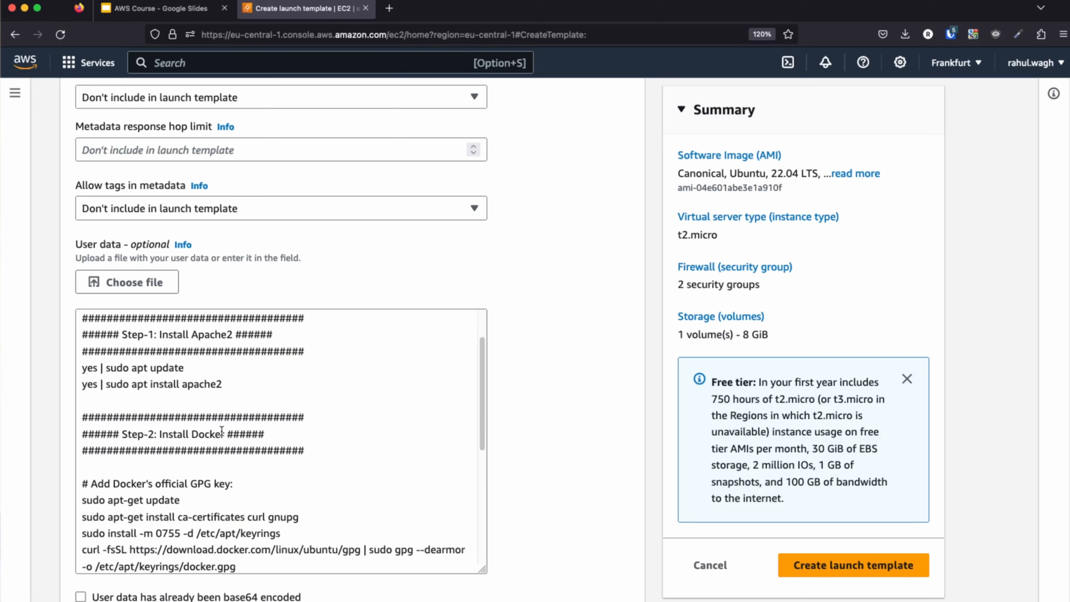
{"action": "left_click", "coordinate": [111, 401]}
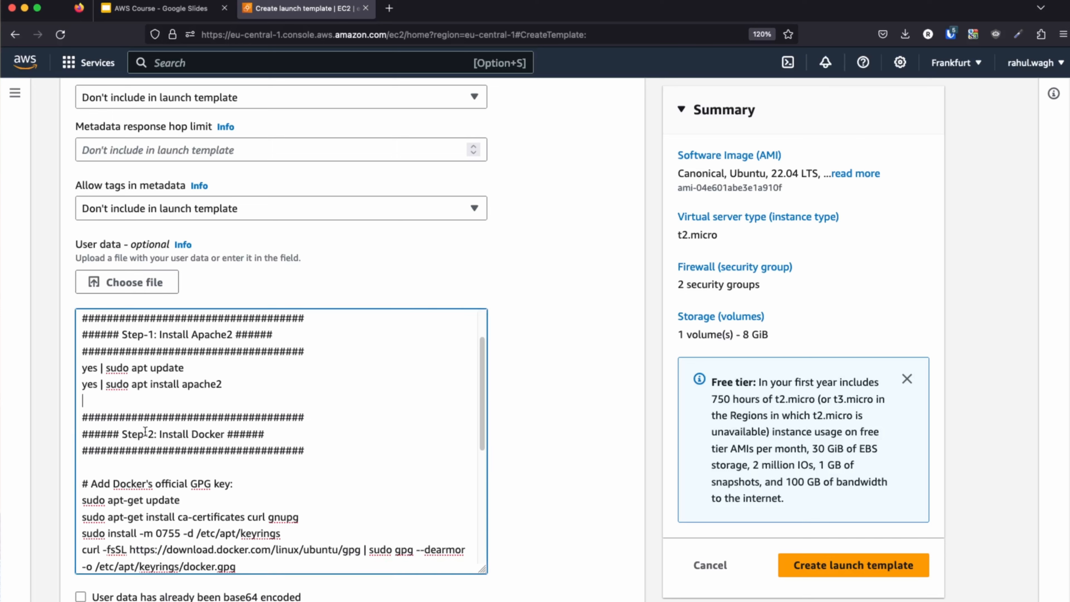
{"action": "scroll", "coordinate": [201, 514], "scroll_direction": "down", "scroll_amount": 5}
{"action": "key", "text": "super+a"}
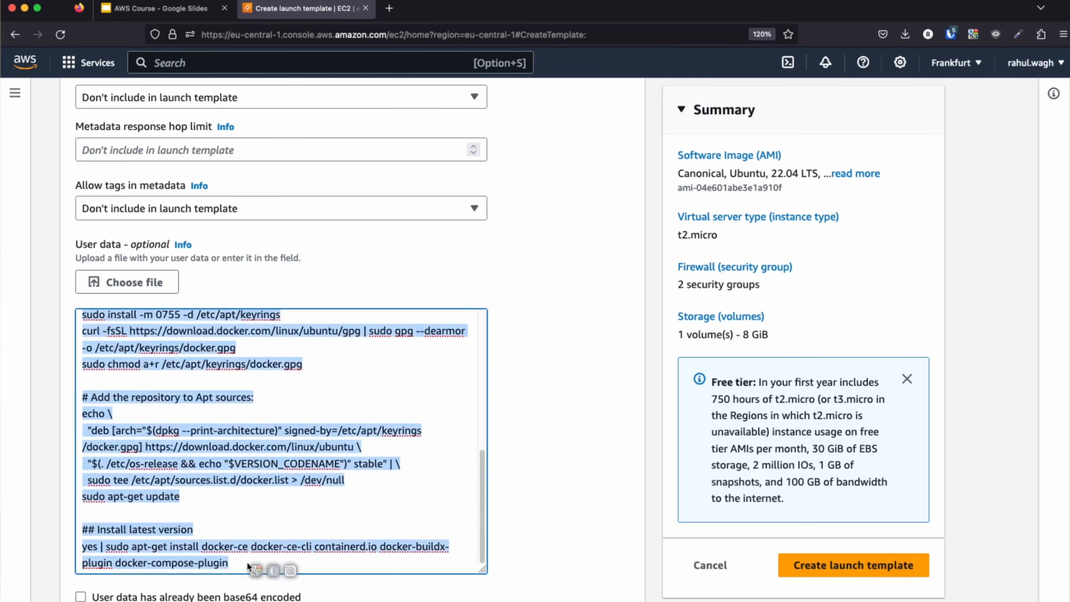
{"action": "type", "text": "#!/bin/bash   #################################### ###### Step-1: Install Apache2 ###### #################################### yes | sudo apt update yes | sudo apt install apache2"}
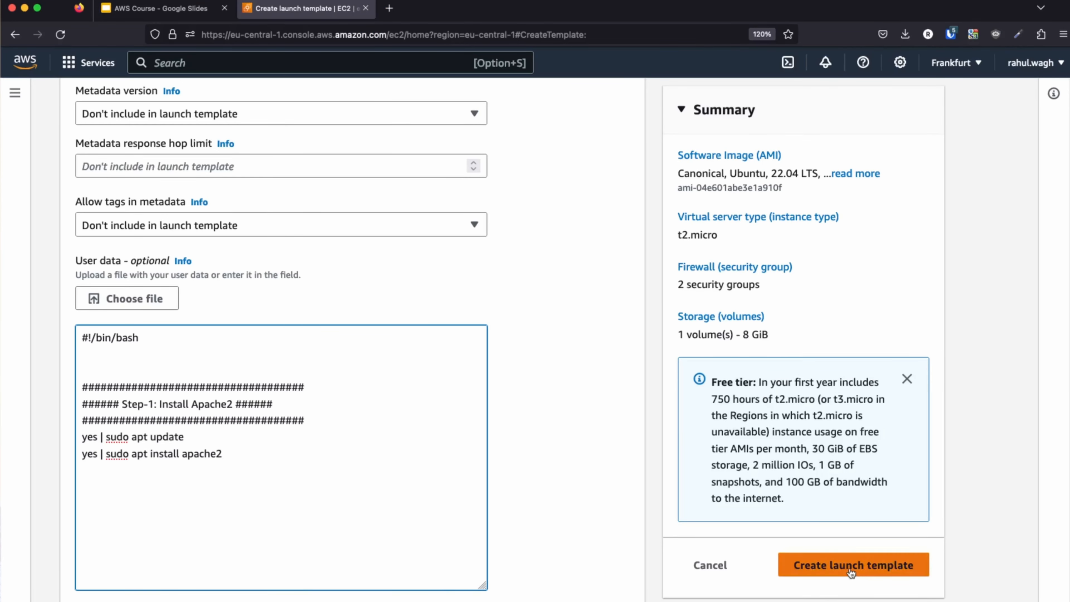
- Create the ec2-instance-with-apache2 launch template and open the list of launch templates
{"action": "left_click", "coordinate": [851, 572]}
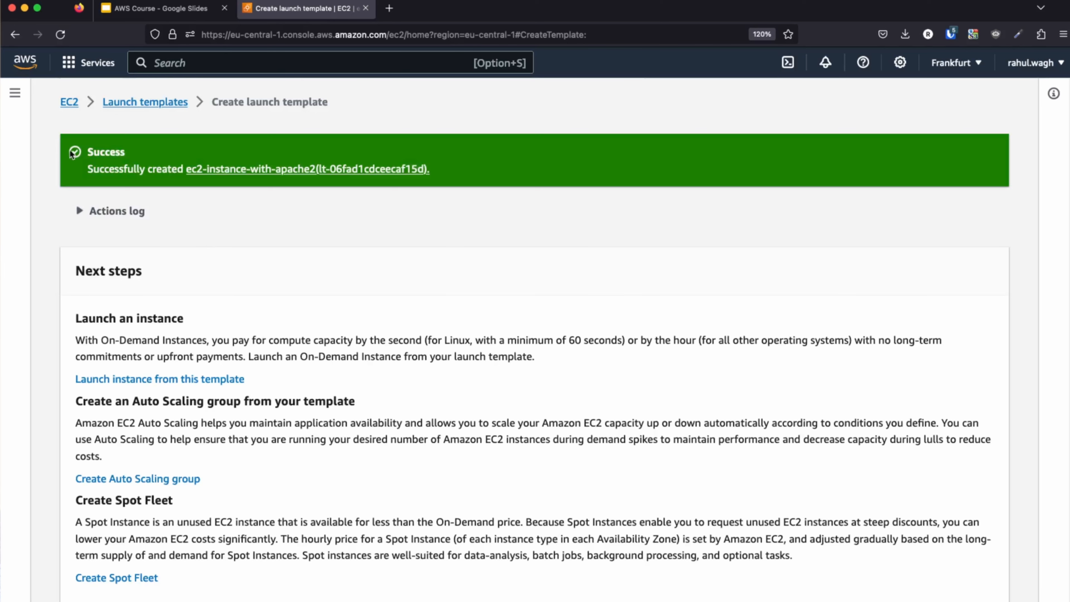
{"action": "left_click", "coordinate": [140, 102]}
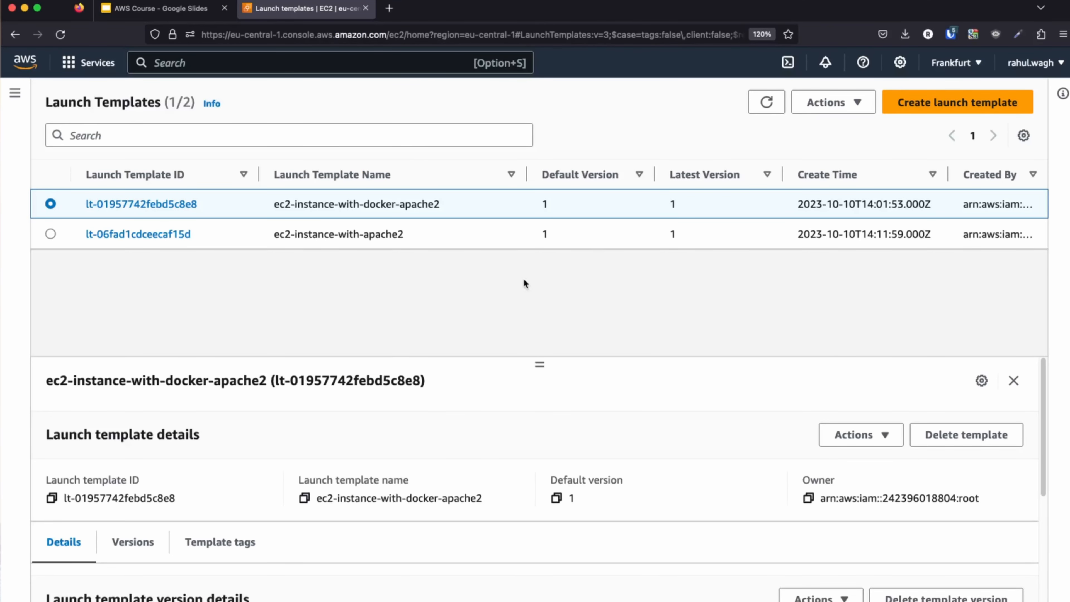
- From the EC2 dashboard, start launching an instance from a template and choose ec2-instance-with-apache2 as the source template
{"action": "left_click", "coordinate": [15, 93]}
{"action": "left_click", "coordinate": [66, 152]}
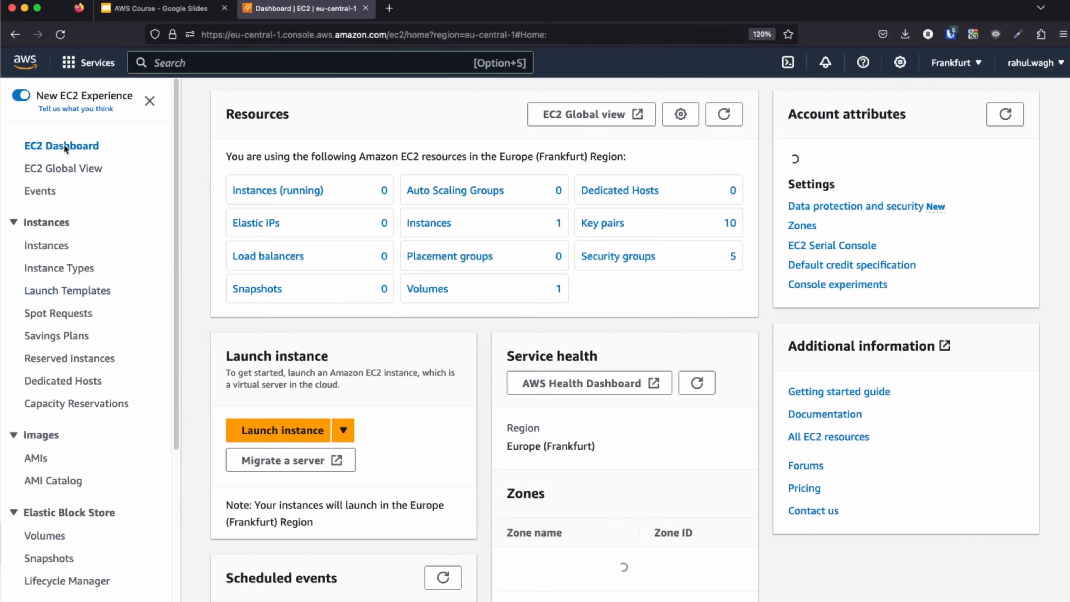
{"action": "scroll", "coordinate": [457, 432], "scroll_direction": "down", "scroll_amount": 5}
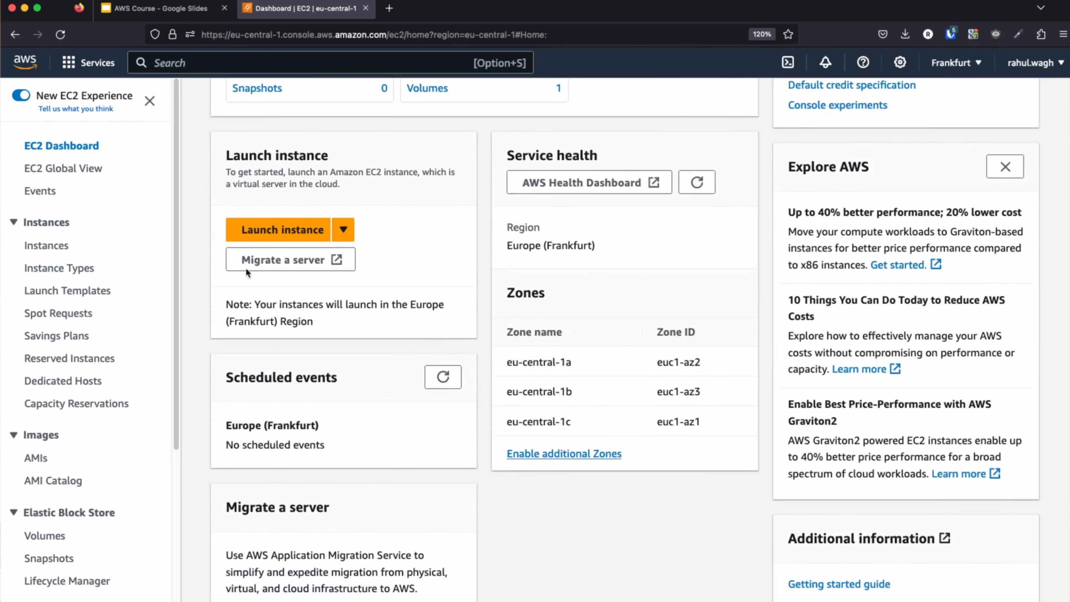
{"action": "left_click", "coordinate": [344, 233]}
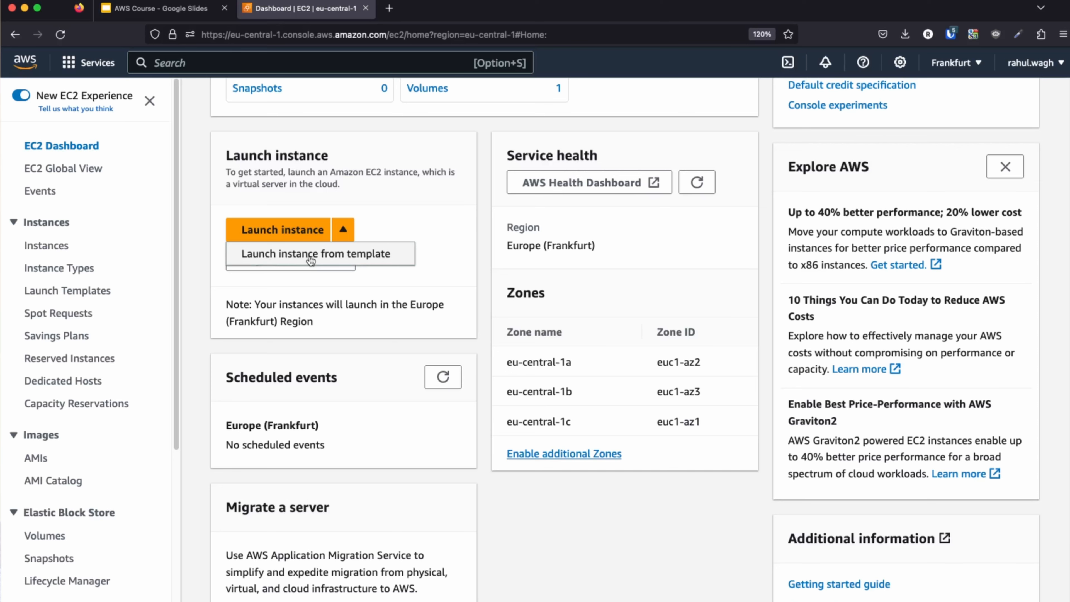
{"action": "left_click", "coordinate": [310, 257]}
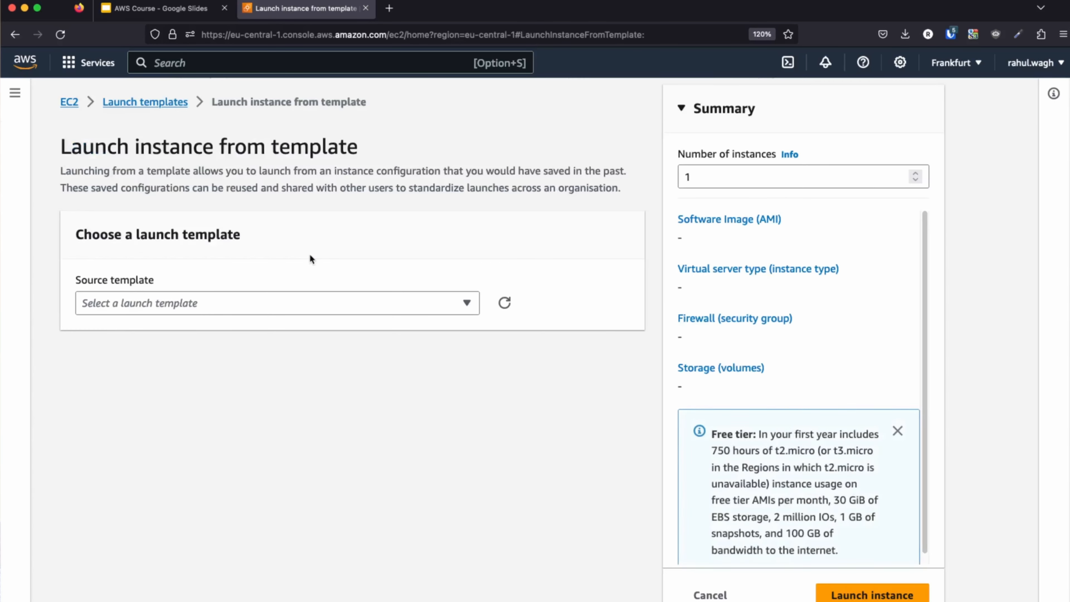
{"action": "left_click", "coordinate": [466, 303]}
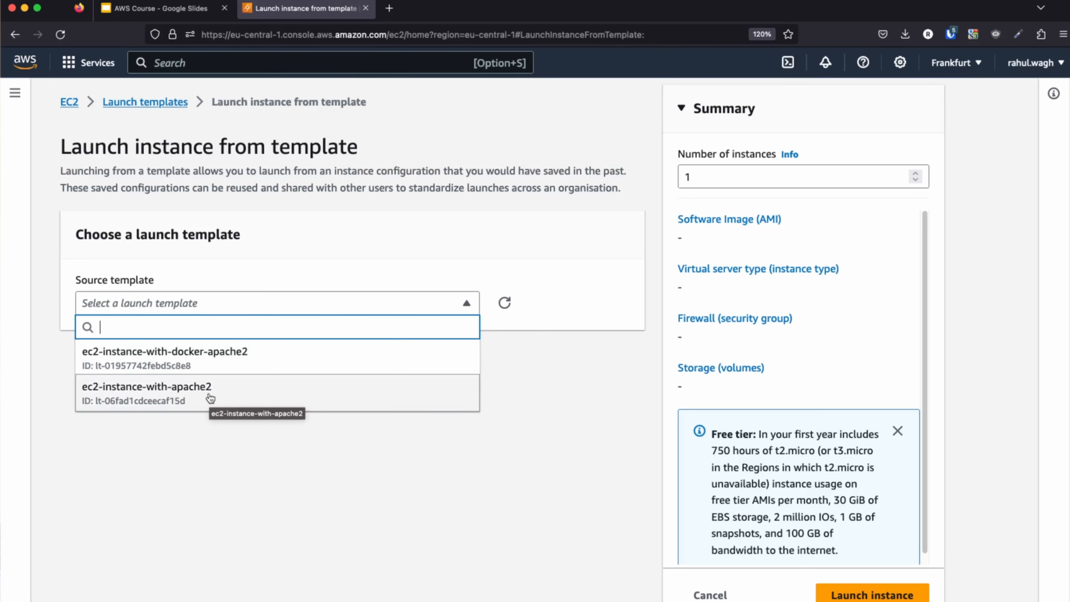
{"action": "left_click", "coordinate": [210, 398]}
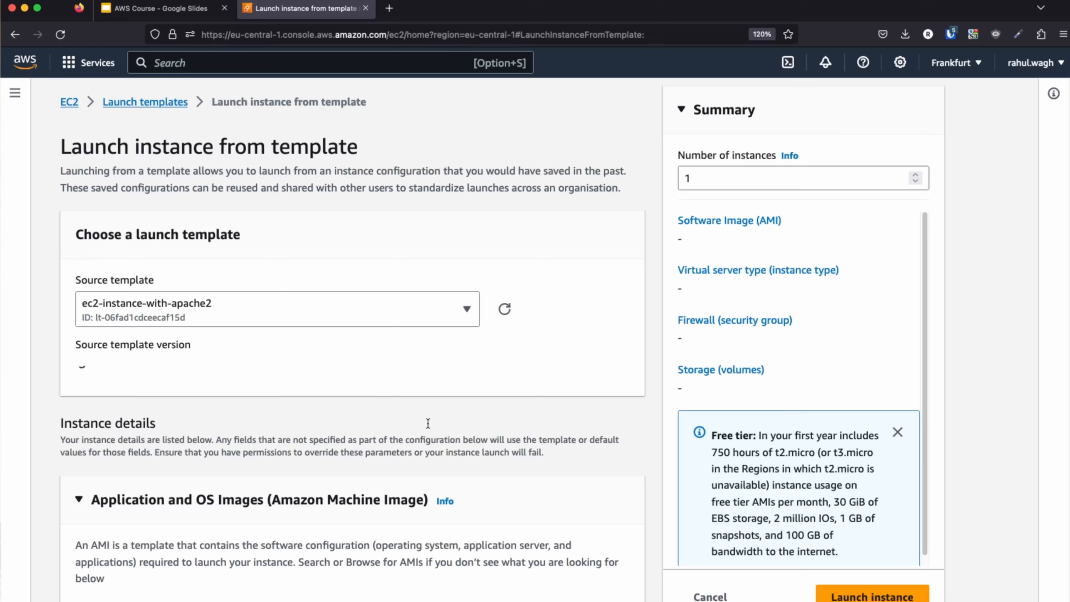
- Review the settings inherited from ec2-instance-with-apache2: AMI, instance type, key pair, security groups, storage and the user data script
{"action": "scroll", "coordinate": [427, 423], "scroll_direction": "down", "scroll_amount": 5}
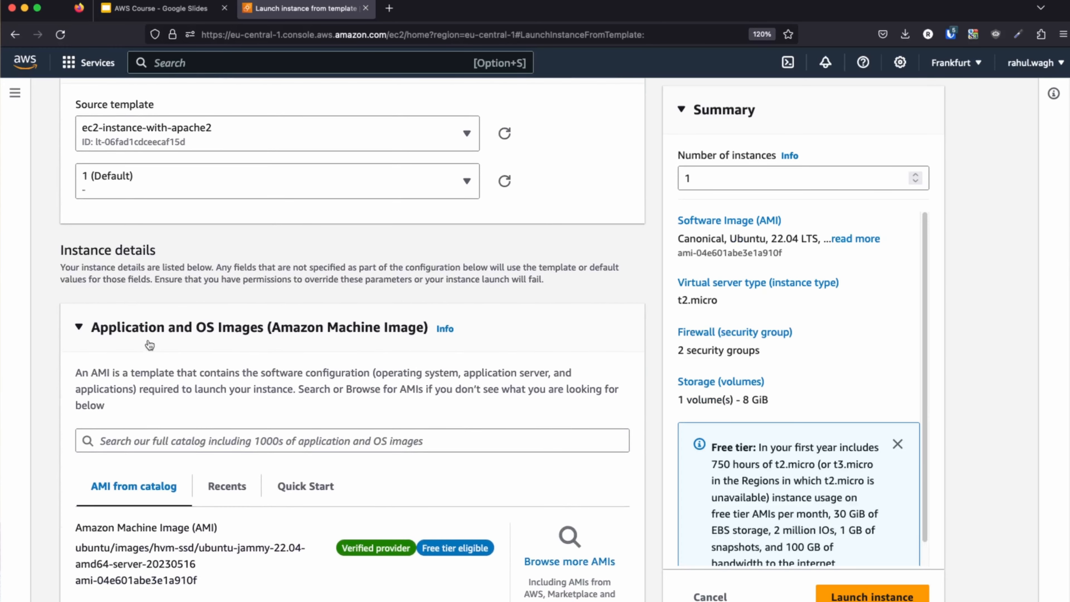
{"action": "scroll", "coordinate": [385, 370], "scroll_direction": "down", "scroll_amount": 6}
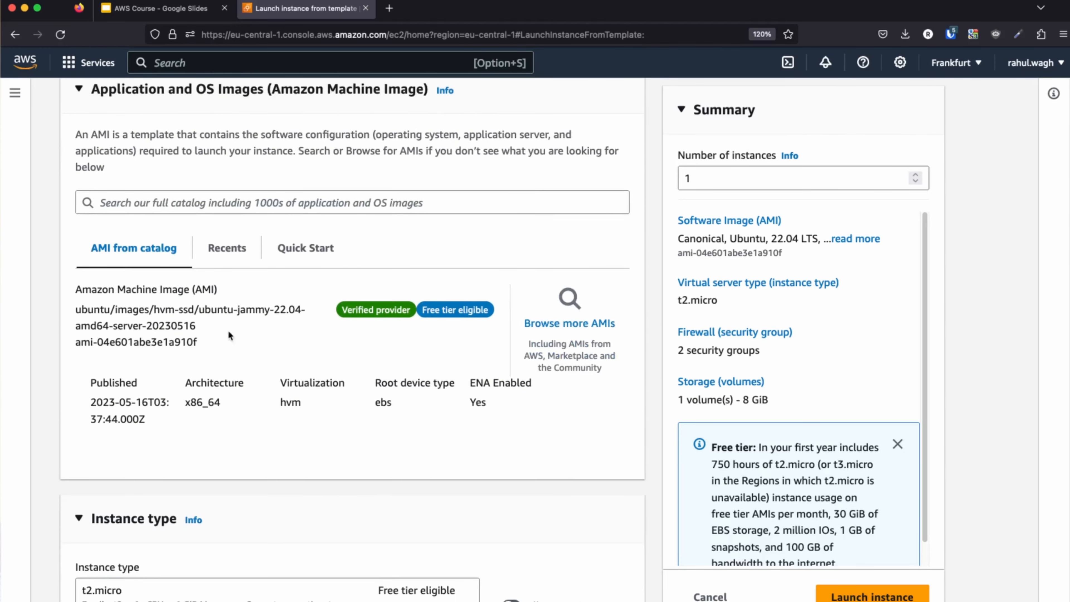
{"action": "scroll", "coordinate": [229, 335], "scroll_direction": "down", "scroll_amount": 5}
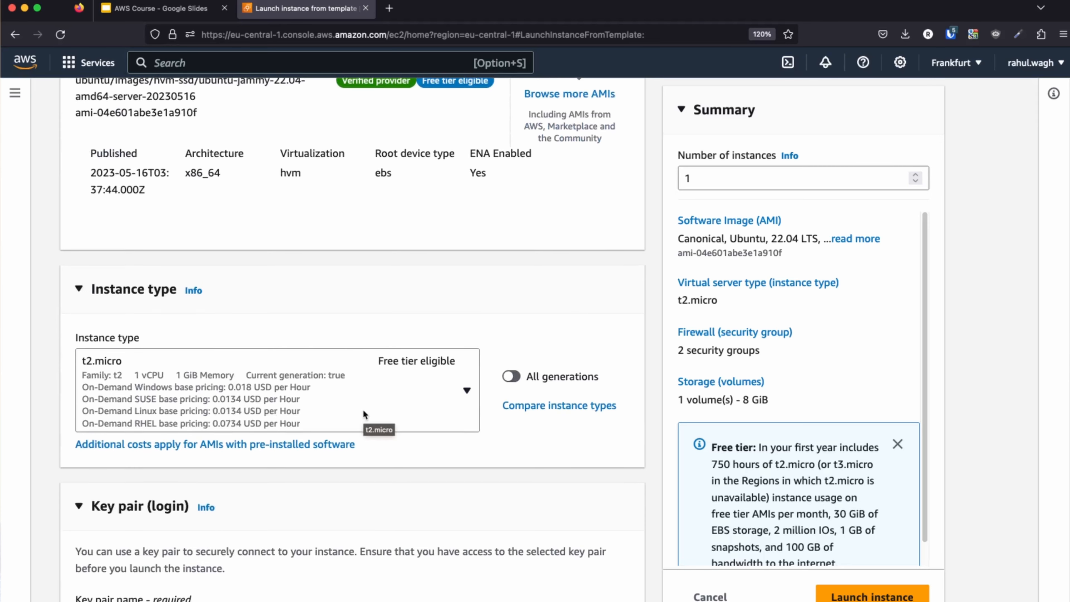
{"action": "scroll", "coordinate": [364, 409], "scroll_direction": "down", "scroll_amount": 6}
{"action": "scroll", "coordinate": [294, 380], "scroll_direction": "down", "scroll_amount": 6}
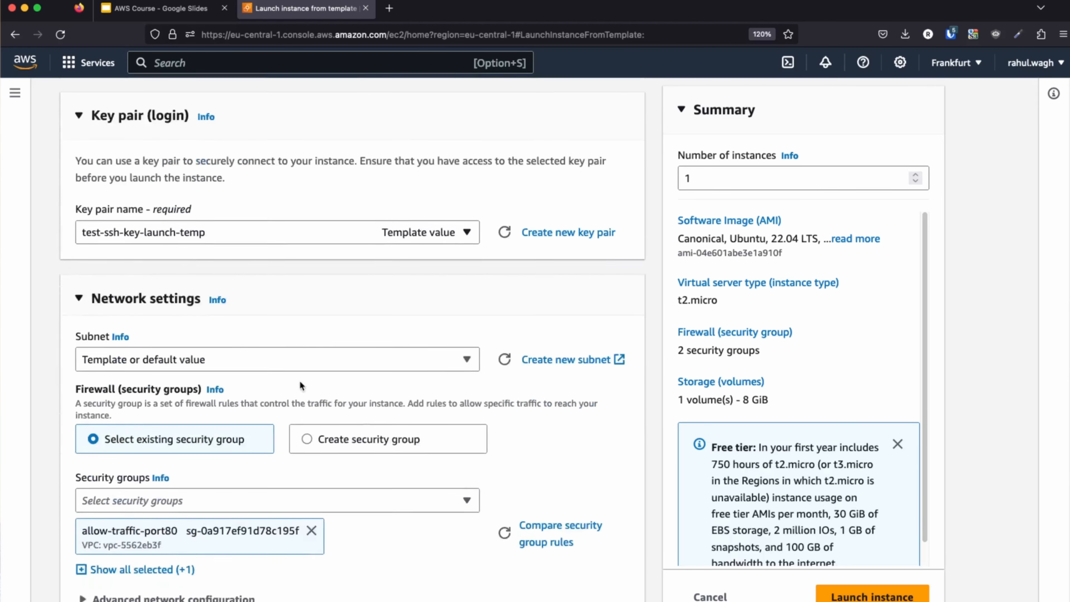
{"action": "scroll", "coordinate": [280, 438], "scroll_direction": "down", "scroll_amount": 6}
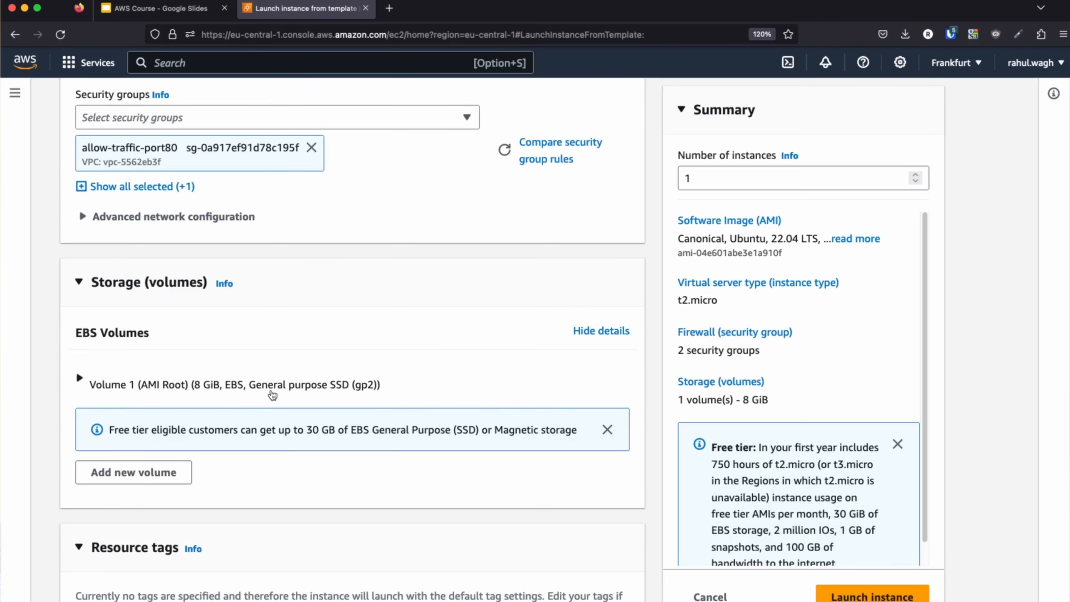
{"action": "scroll", "coordinate": [288, 388], "scroll_direction": "down", "scroll_amount": 1}
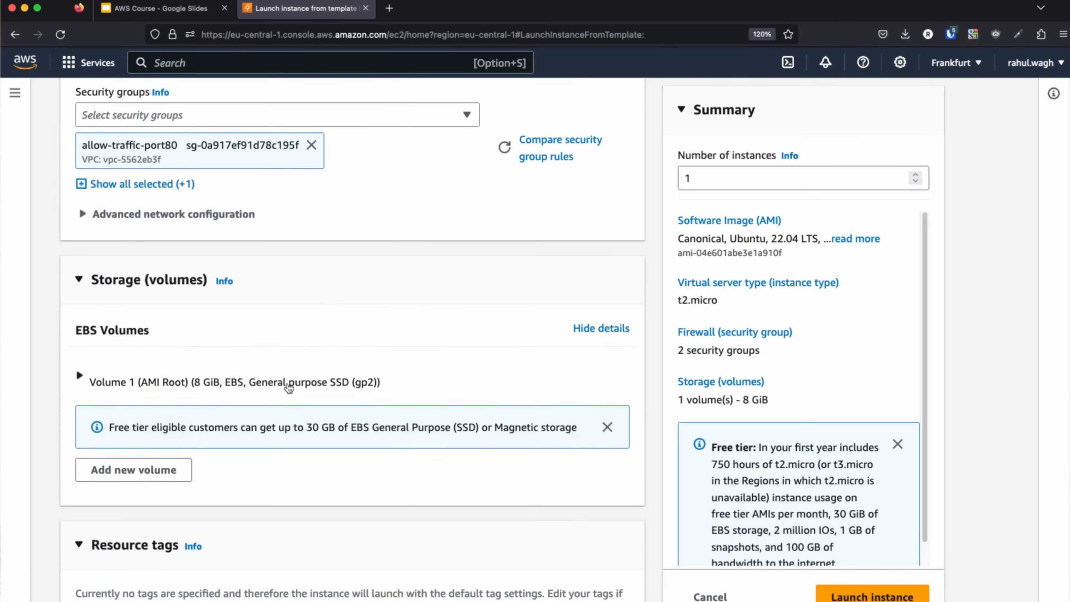
{"action": "scroll", "coordinate": [288, 387], "scroll_direction": "down", "scroll_amount": 3}
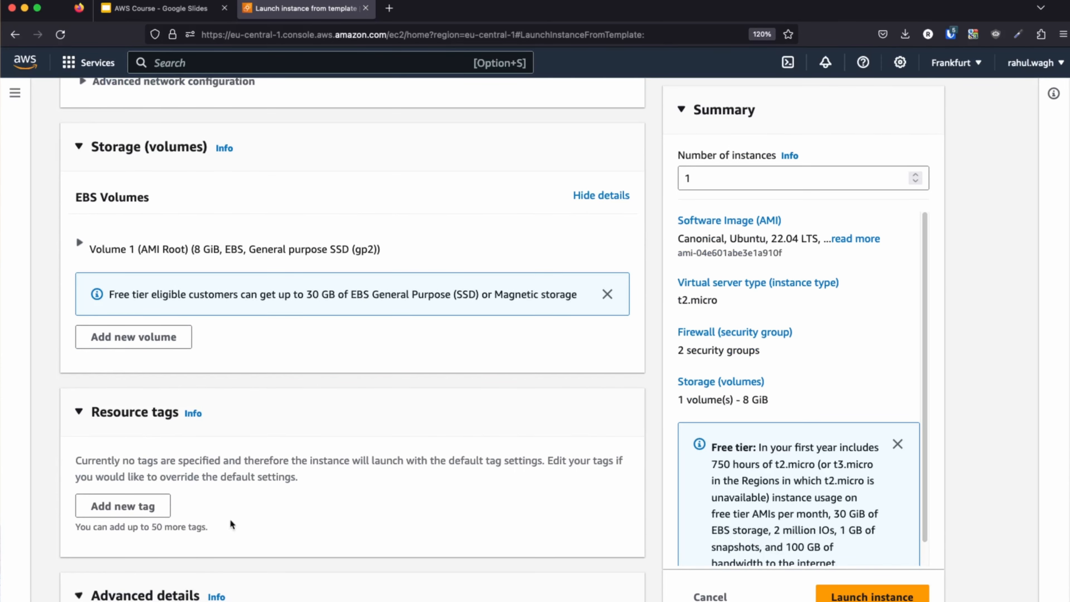
{"action": "scroll", "coordinate": [278, 485], "scroll_direction": "down", "scroll_amount": 20}
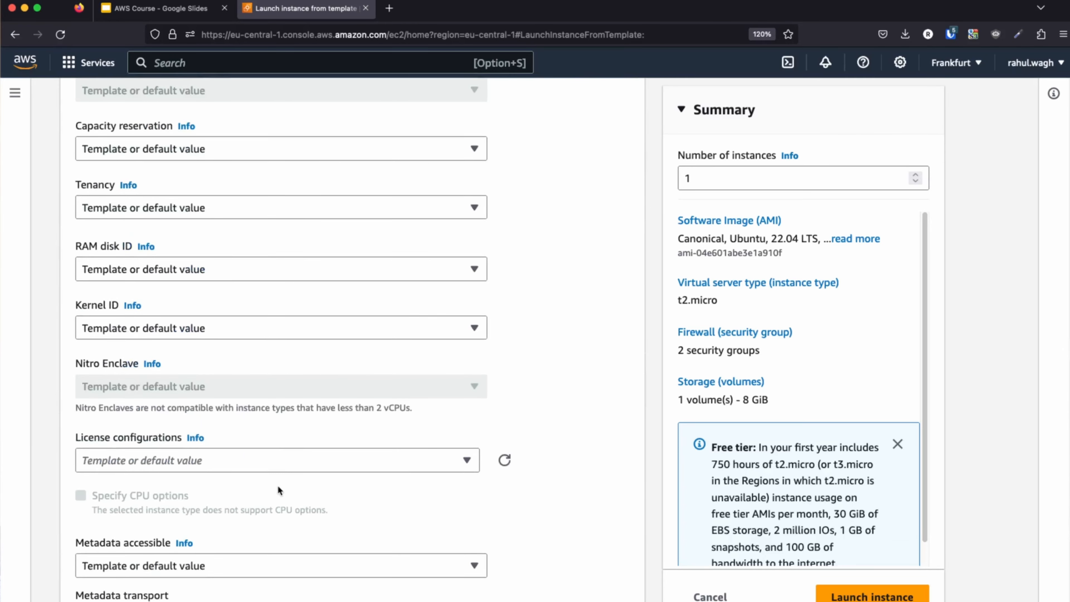
{"action": "scroll", "coordinate": [278, 485], "scroll_direction": "down", "scroll_amount": 14}
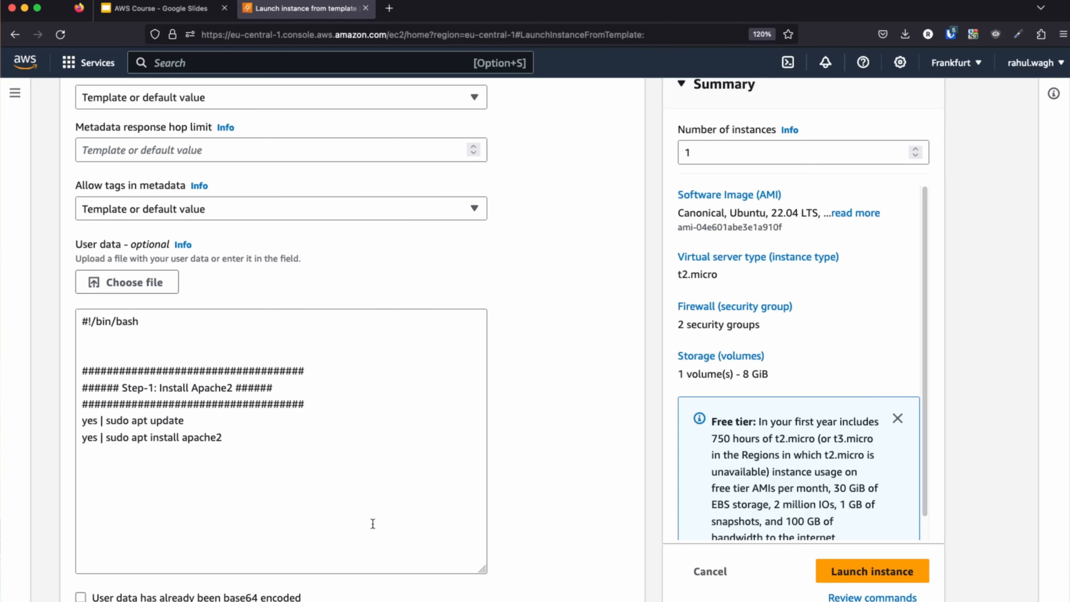
- Launch the instance from the Apache2-only template and list all instances in the region with the running-state filter removed
{"action": "left_click", "coordinate": [883, 580]}
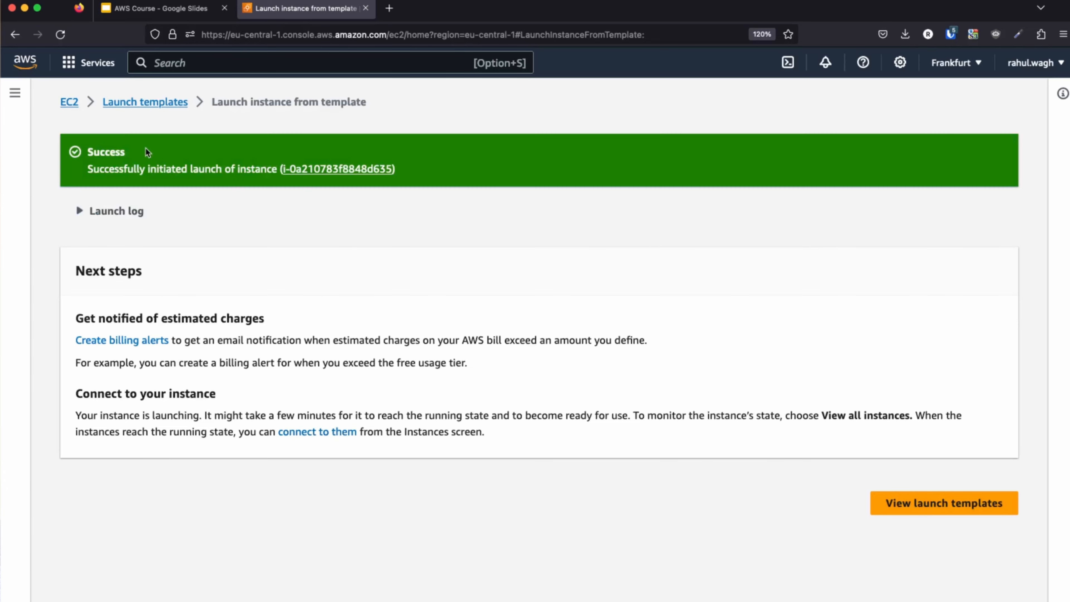
{"action": "left_click", "coordinate": [69, 102]}
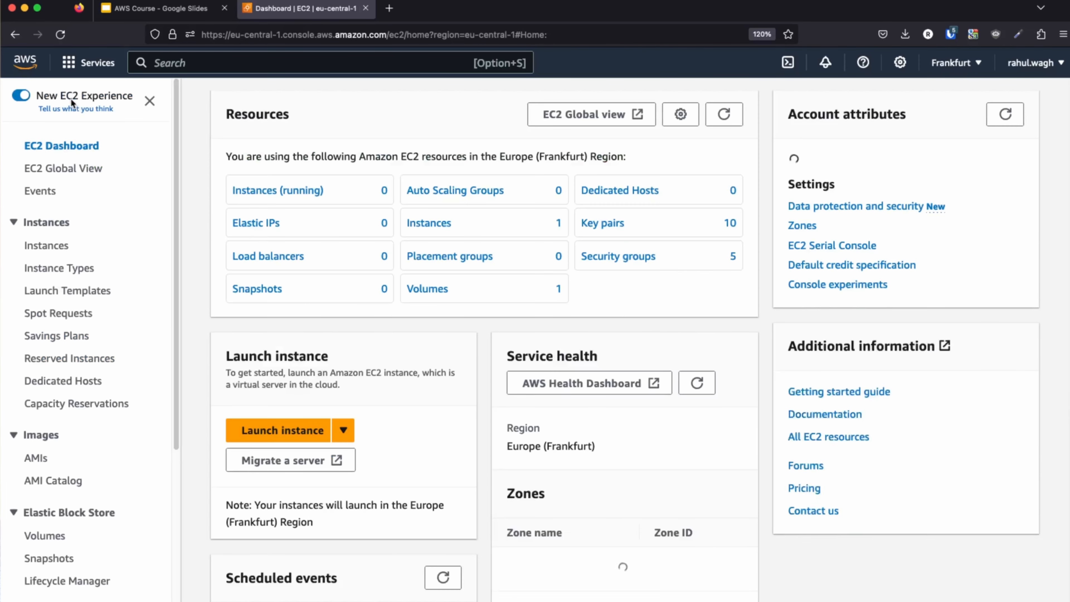
{"action": "left_click", "coordinate": [268, 191]}
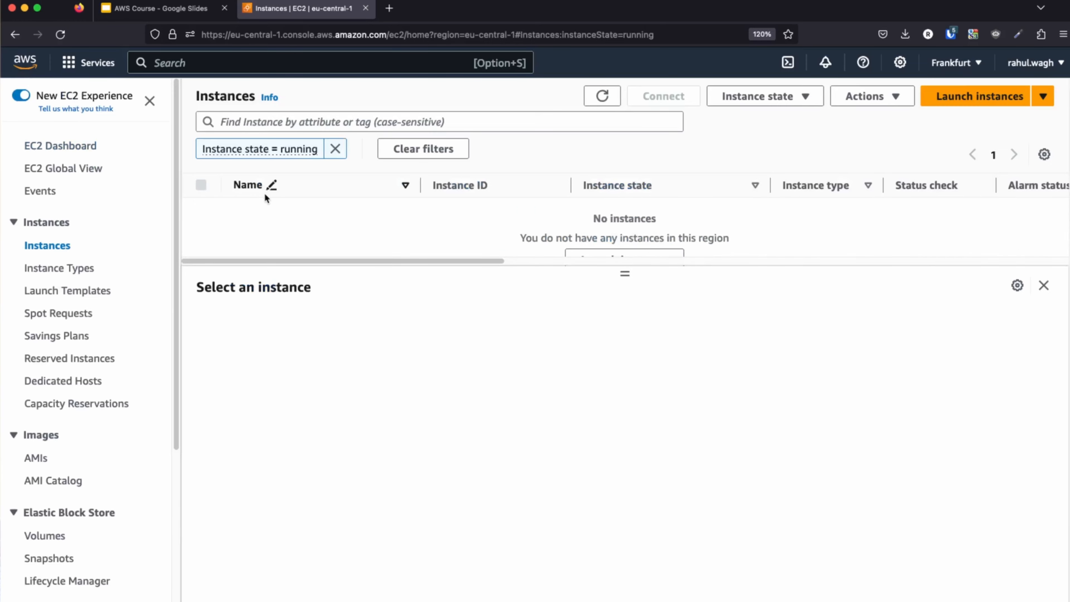
{"action": "left_click", "coordinate": [335, 149]}
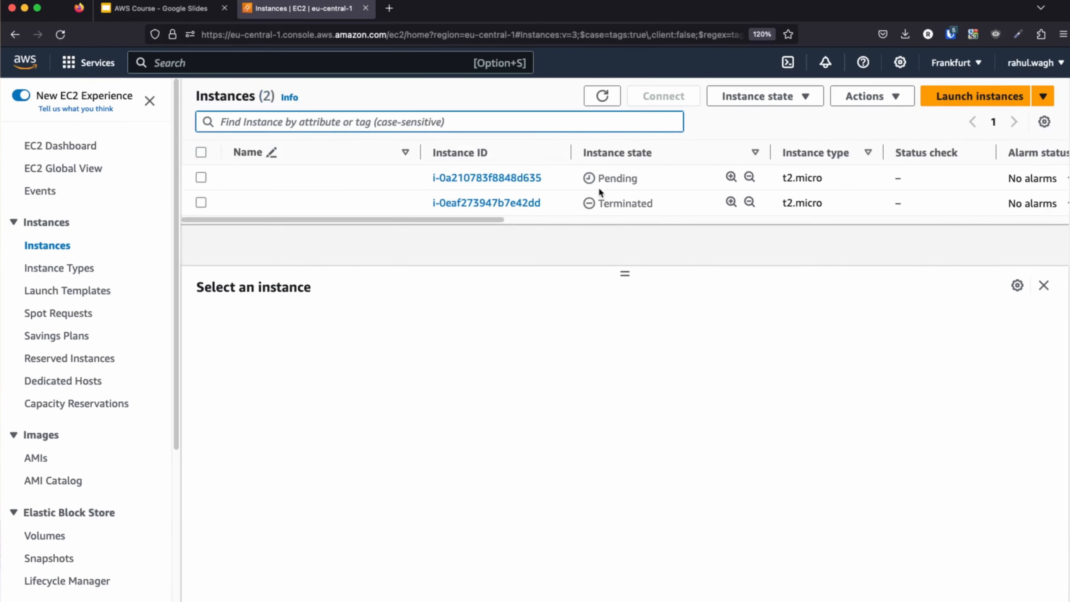
- Compare the states of the newly launched instance and the earlier instance in the list
{"action": "left_click_drag", "start_coordinate": [644, 175], "coordinate": [598, 174]}
{"action": "left_click", "coordinate": [597, 174]}
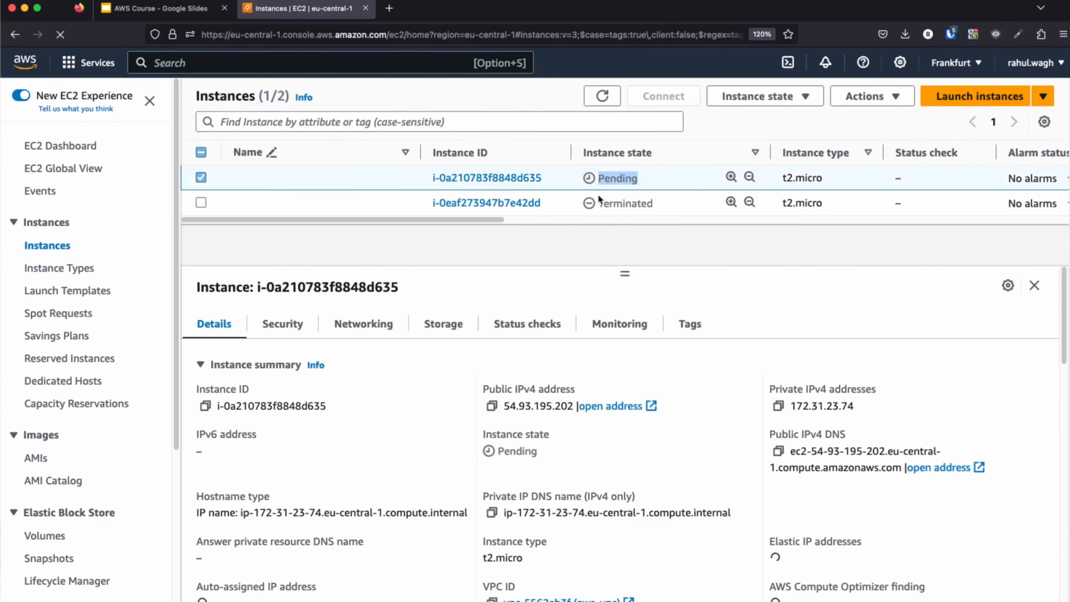
{"action": "left_click", "coordinate": [615, 203]}
{"action": "double_click", "coordinate": [615, 203]}
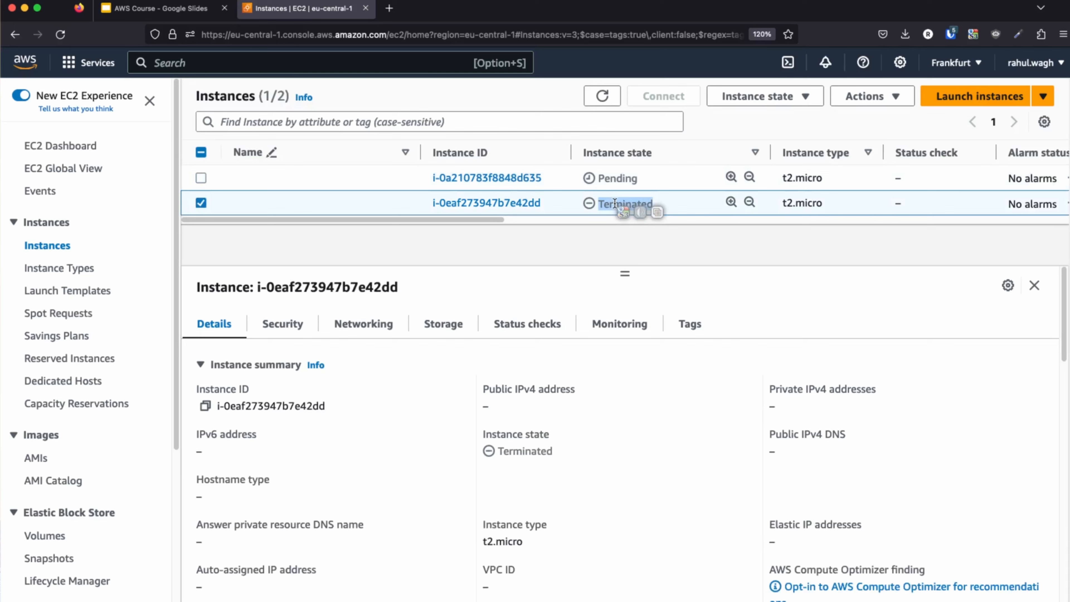
- Select the newly launched instance, refresh the instance list, and open that instance's summary
{"action": "left_click", "coordinate": [691, 284]}
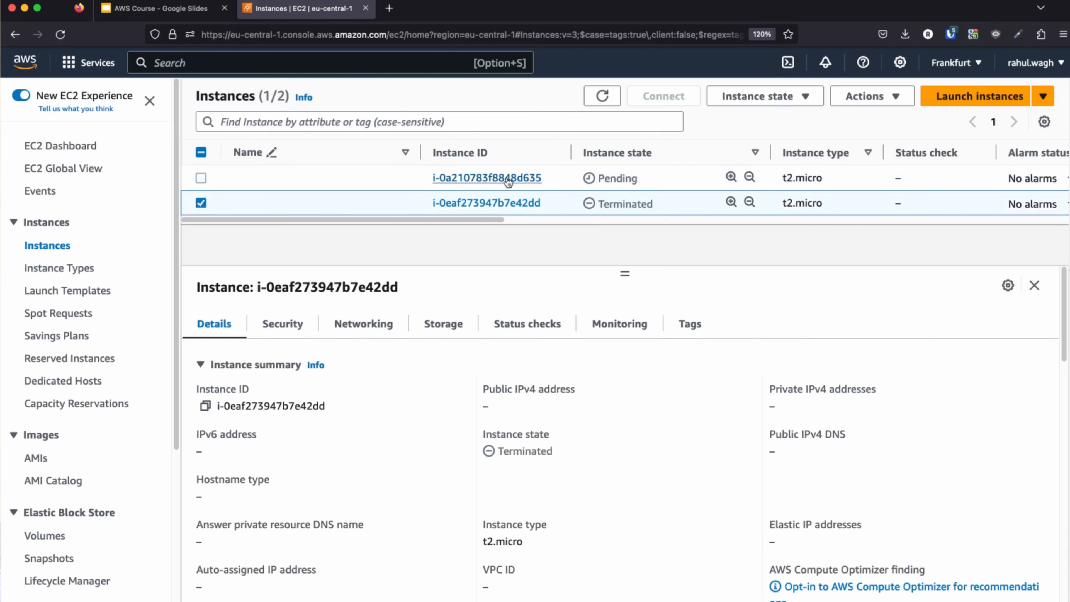
{"action": "left_click", "coordinate": [494, 181]}
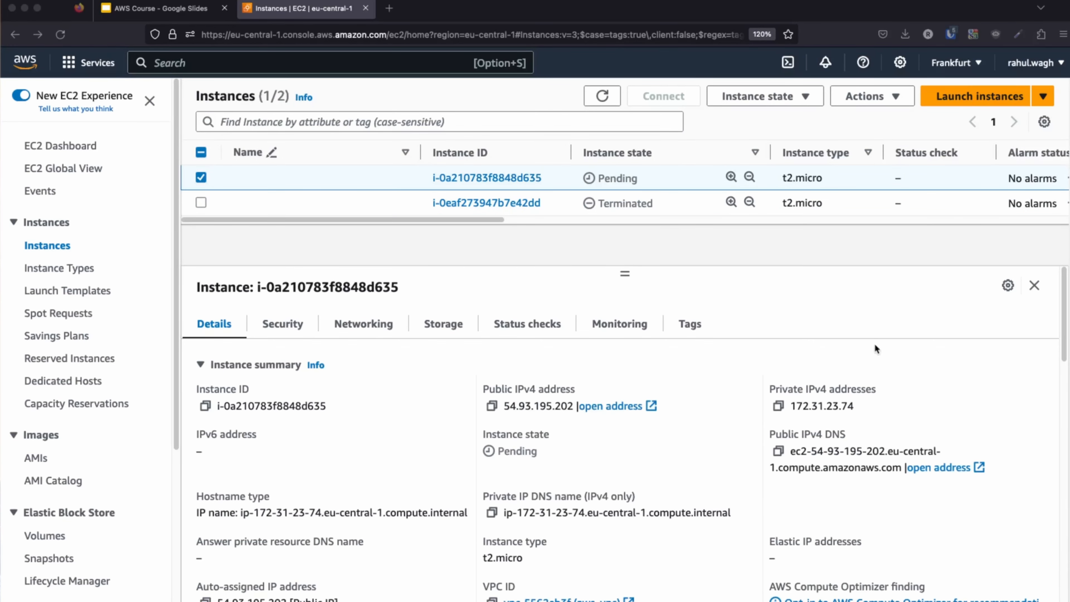
{"action": "left_click", "coordinate": [601, 96]}
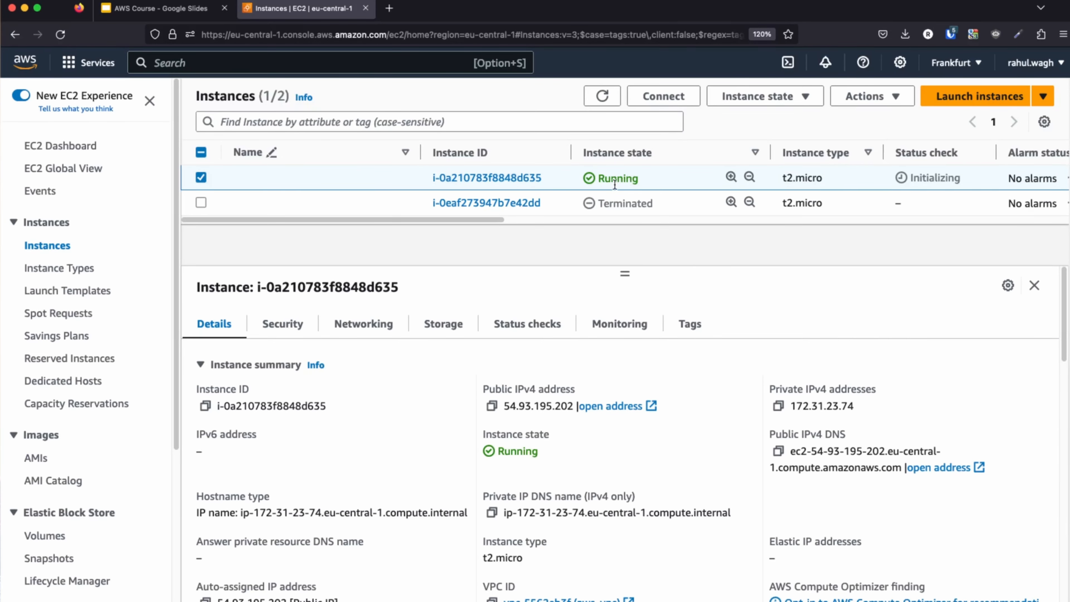
{"action": "left_click", "coordinate": [492, 178]}
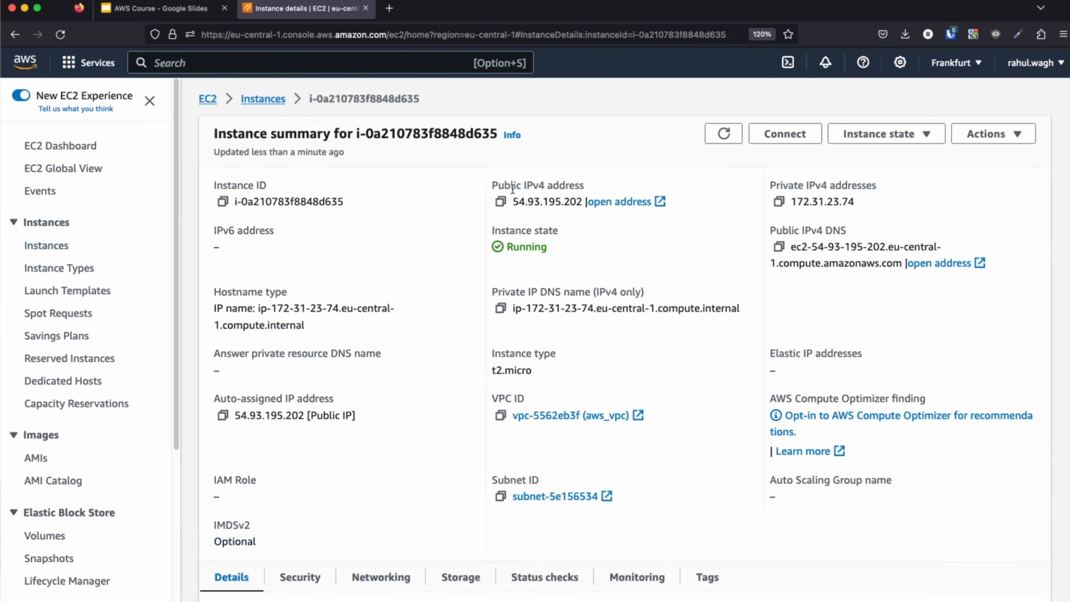
- Copy the new instance's public IPv4 address and open it in a new browser tab to check the Apache2 page
{"action": "left_click", "coordinate": [501, 202]}
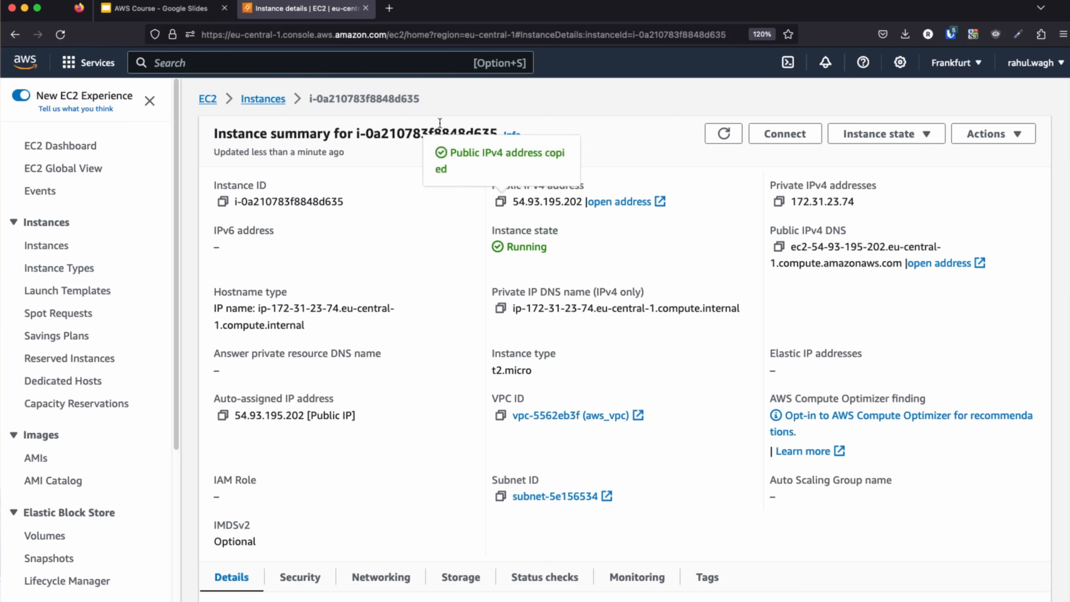
{"action": "left_click", "coordinate": [389, 8]}
{"action": "key", "text": "super+v"}
{"action": "key", "text": "Return"}
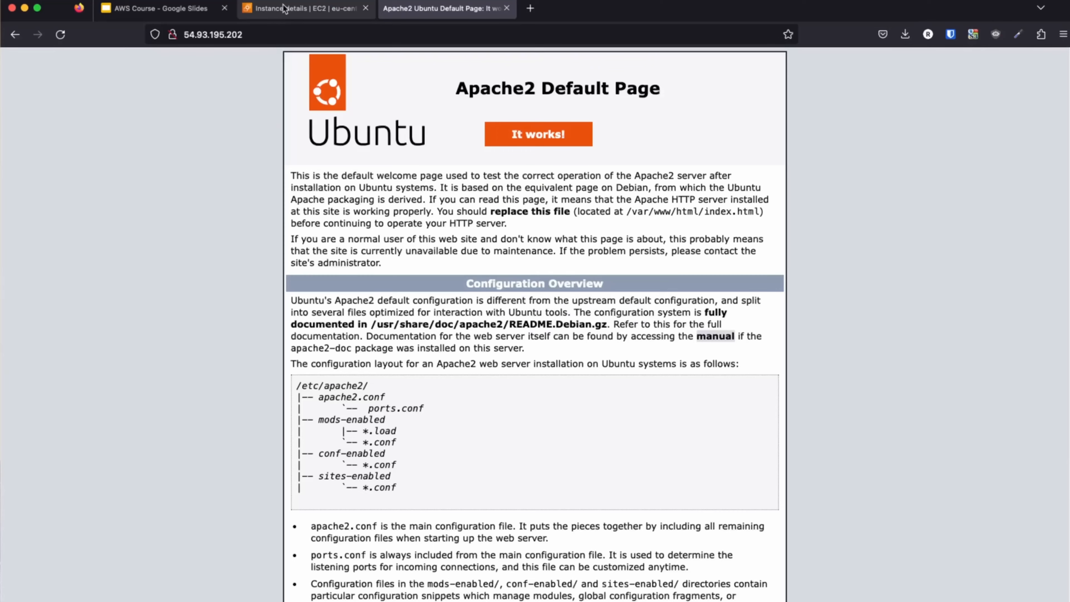
- Return to the instance summary, open its SSH client connection instructions, and copy the example ssh command
{"action": "left_click", "coordinate": [542, 19]}
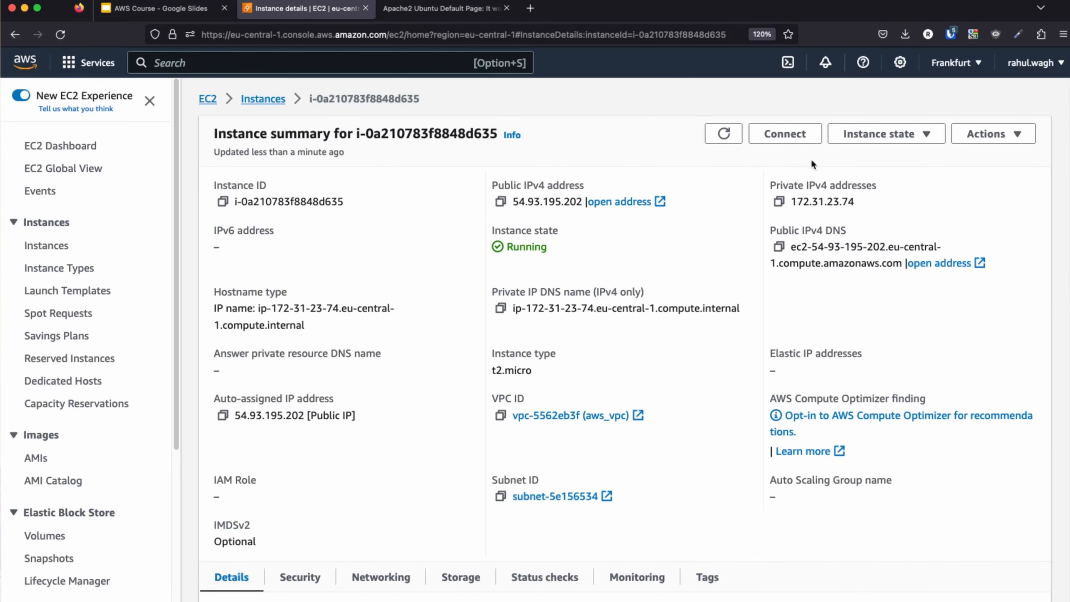
{"action": "left_click", "coordinate": [794, 138]}
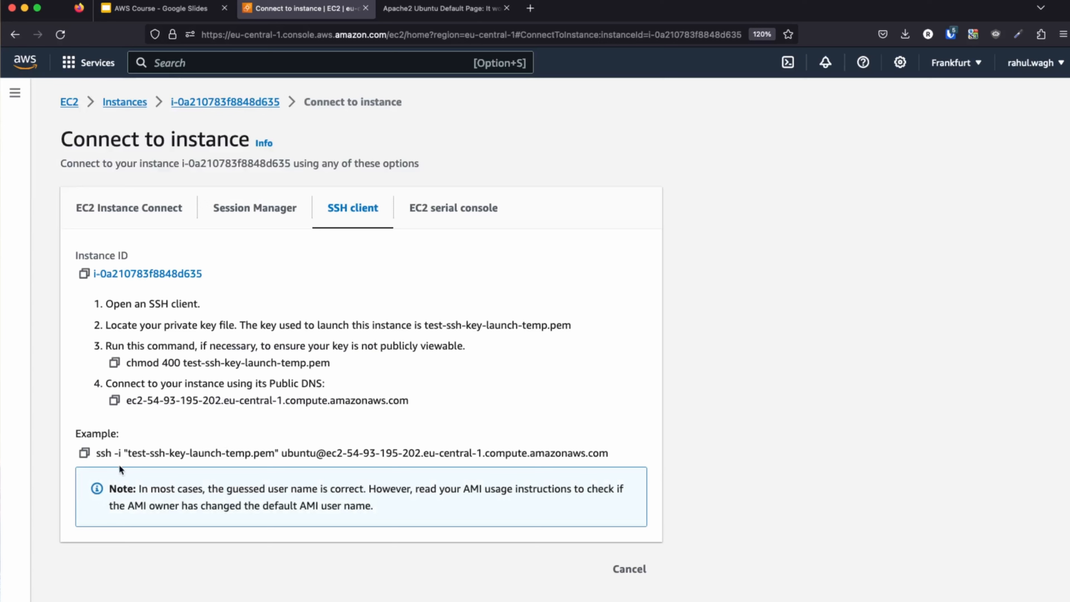
{"action": "left_click", "coordinate": [84, 453]}
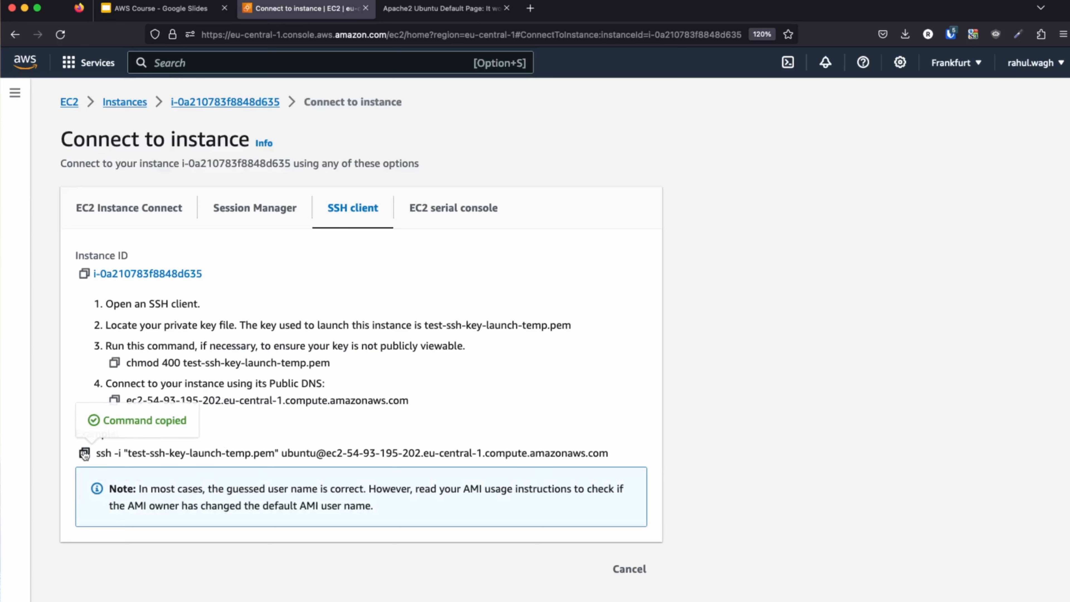
- Switch to the iTerm2 terminal, clear the old output, and list the files in the current folder
{"action": "key", "text": "super+Tab"}
{"action": "key", "text": "super+Tab"}
{"action": "key", "text": "super+Tab"}
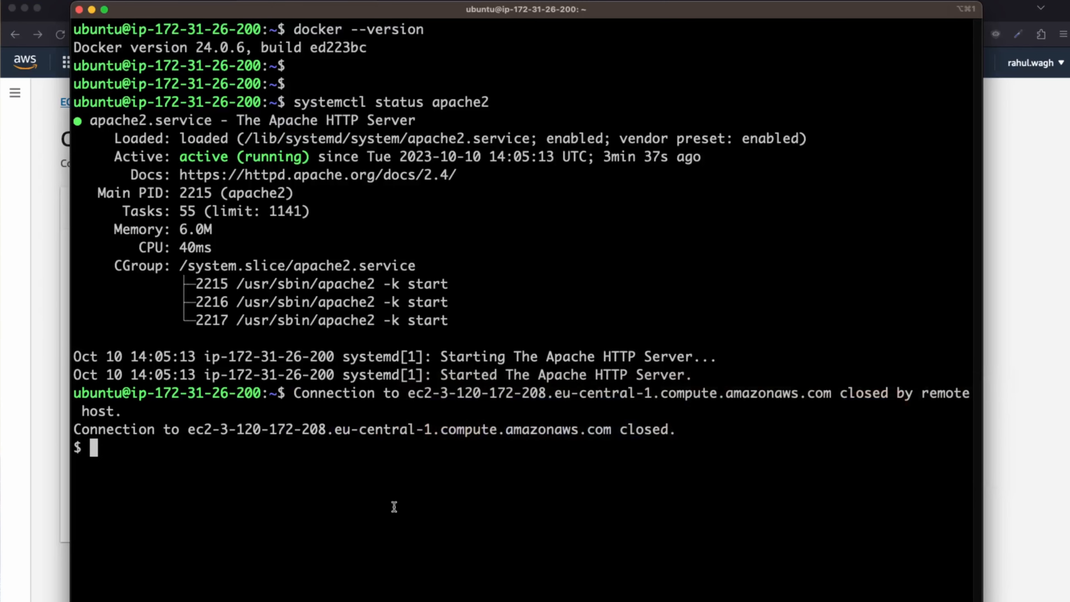
{"action": "type", "text": "clear"}
{"action": "key", "text": "Return"}
{"action": "type", "text": "ls"}
{"action": "key", "text": "Return"}
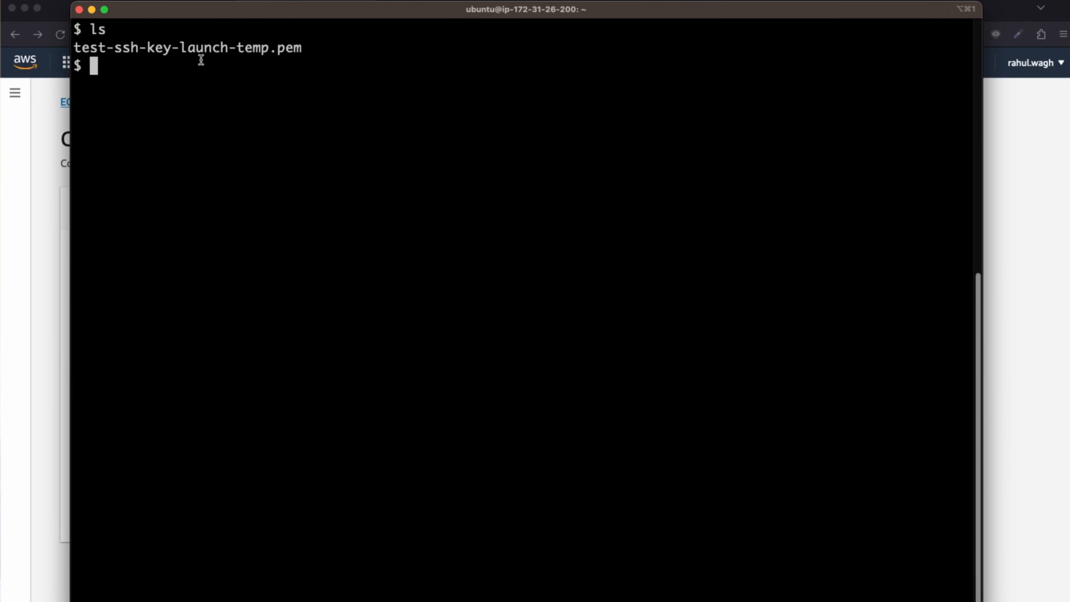
- Connect to the new instance over SSH with test-ssh-key-launch-temp.pem and accept the host's fingerprint with yes
{"action": "key", "text": "super+v"}
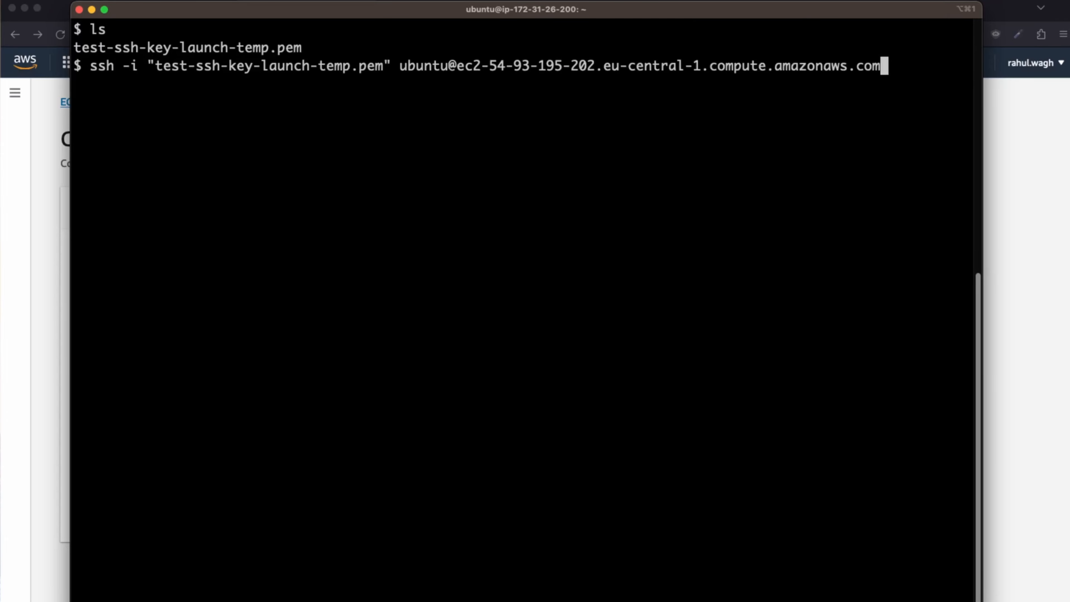
{"action": "key", "text": "Return"}
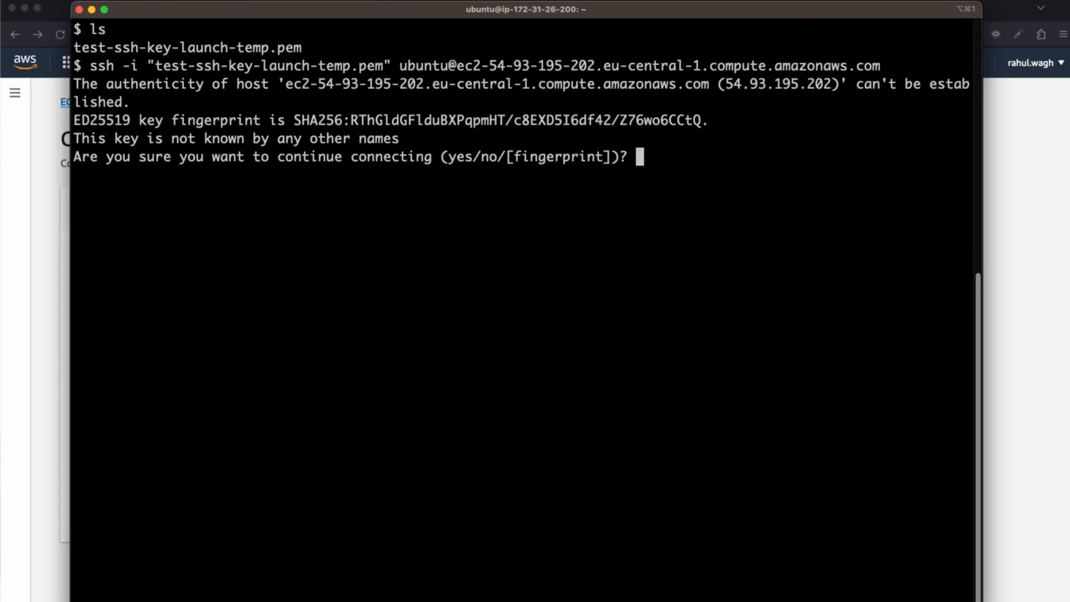
{"action": "type", "text": "yes"}
{"action": "key", "text": "Return"}
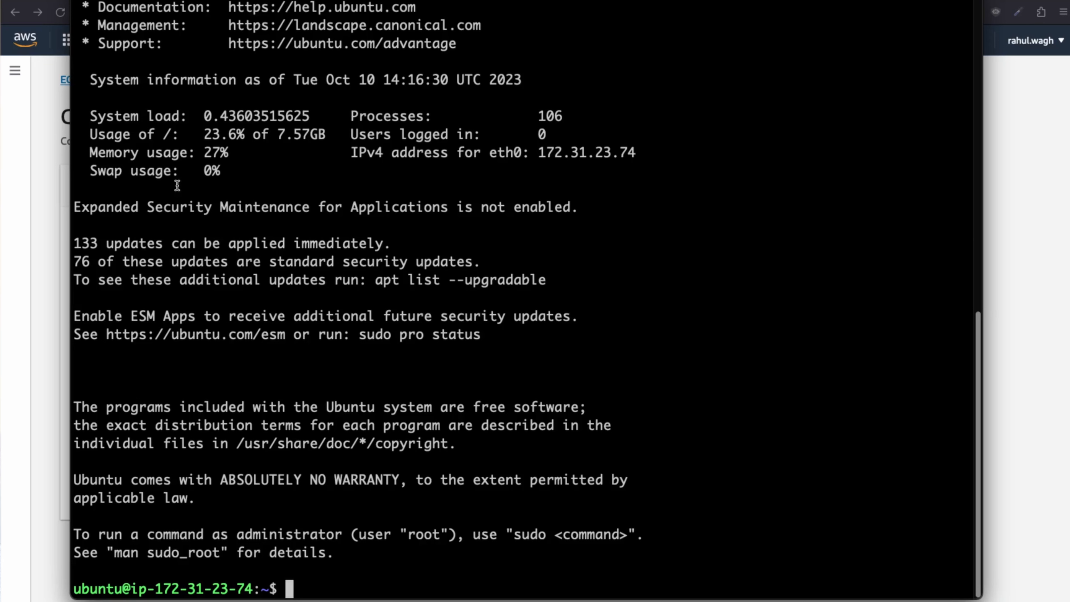
- Clear the remote session, check for Docker with docker --version, highlight the response, and switch back to Firefox
{"action": "type", "text": "clear"}
{"action": "key", "text": "Return"}
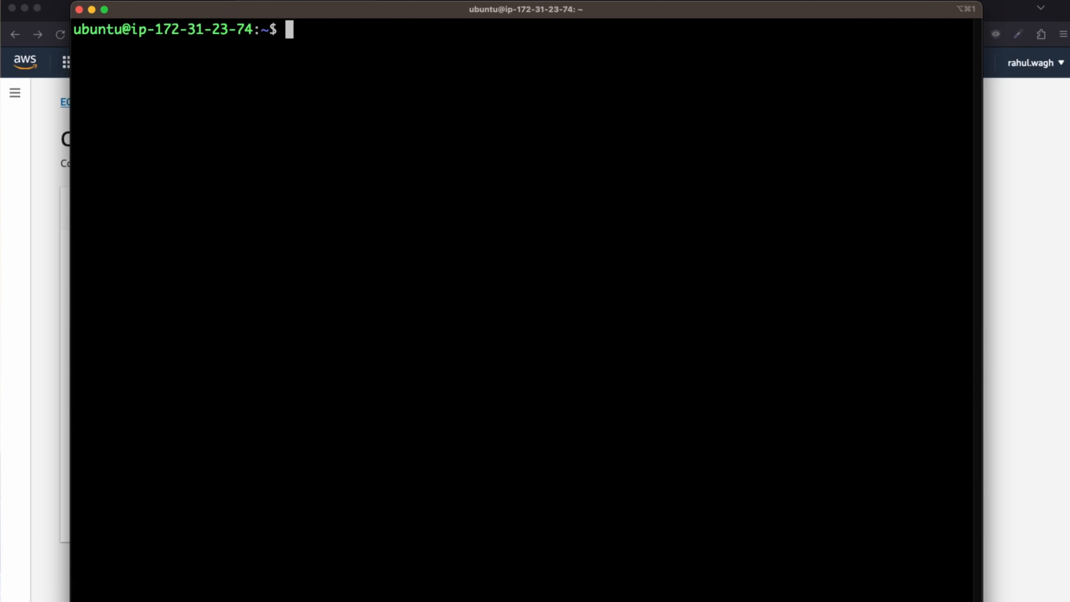
{"action": "type", "text": "docker --version"}
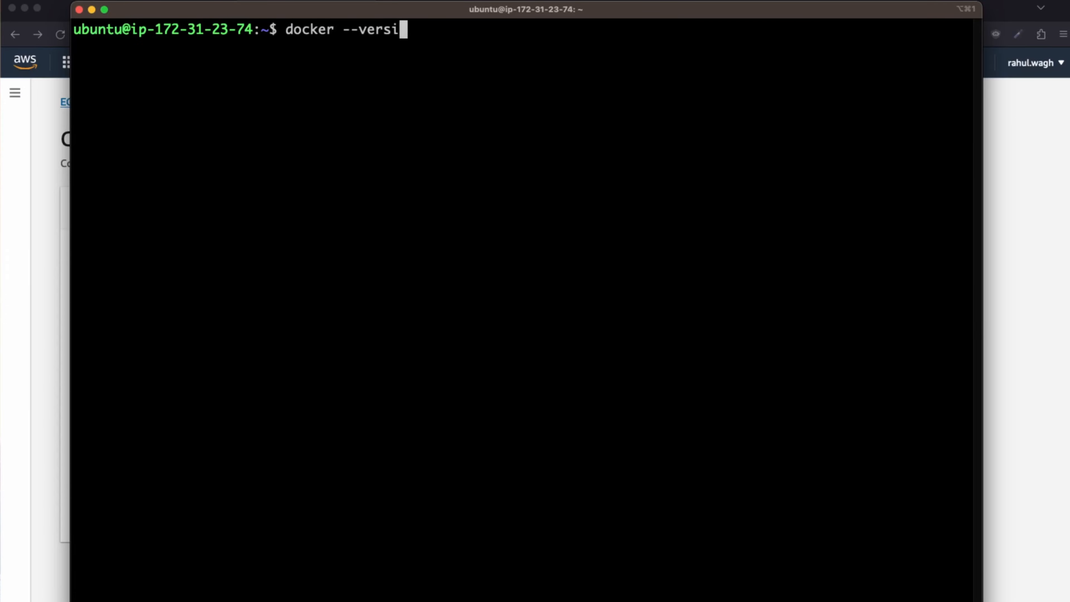
{"action": "key", "text": "Return"}
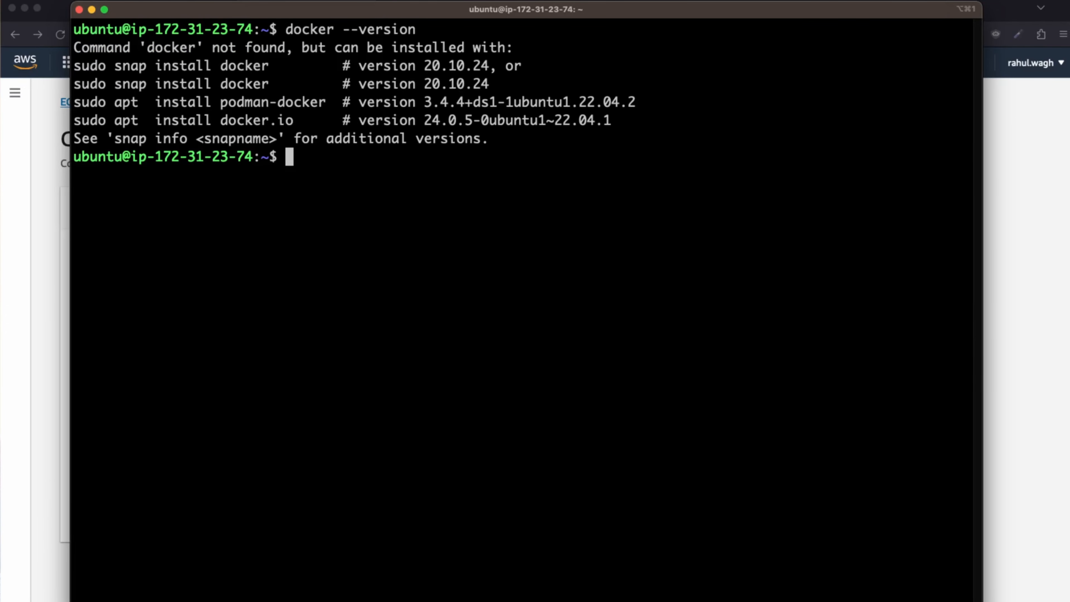
{"action": "left_click_drag", "start_coordinate": [91, 47], "coordinate": [525, 50]}
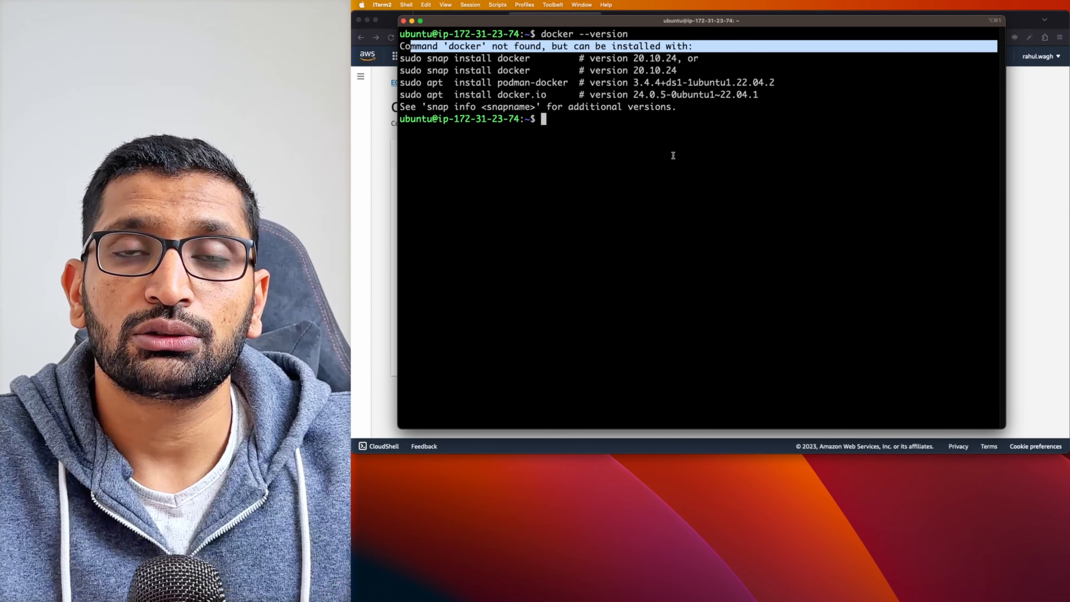
{"action": "key", "text": "super+Tab"}
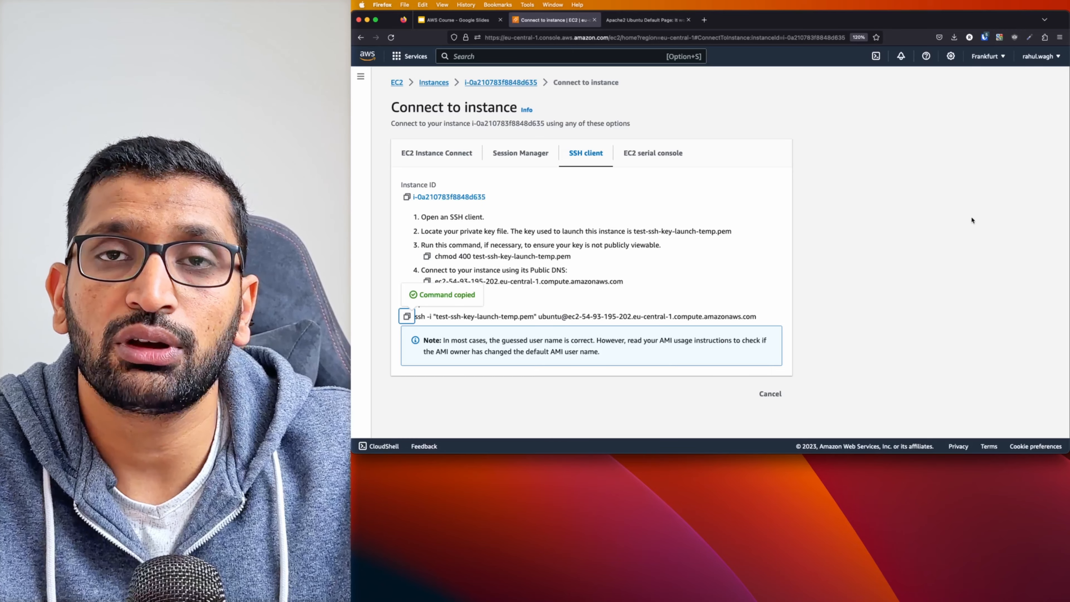